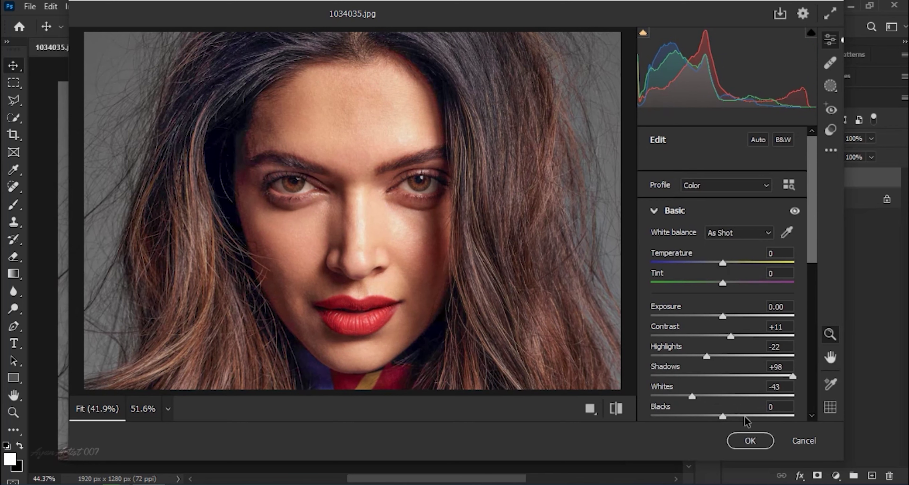
Set Blacks to +27, Texture to +100, Clarity to +22 and Dehaze to +59 in the Camera Raw basic adjustments.
scroll(720, 370, down, 3)
drag(723, 370, 794, 372)
click(748, 390)
drag(748, 390, 766, 406)
click(764, 409)
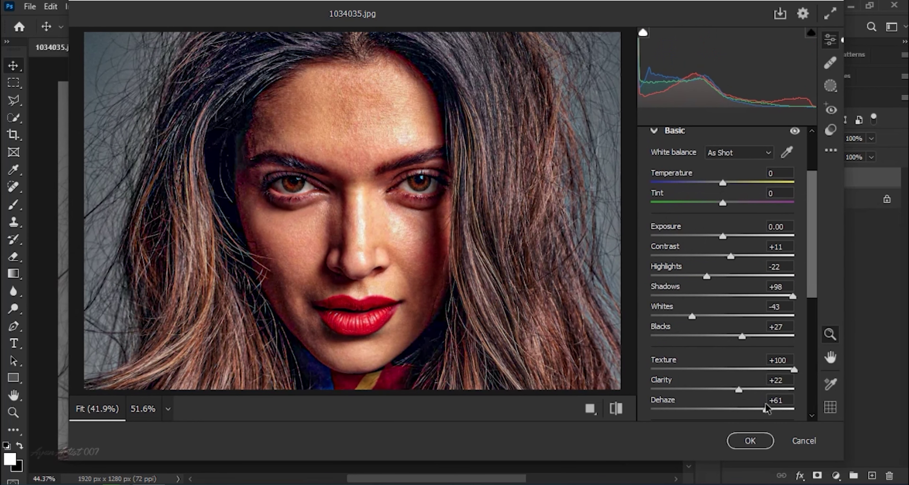
Set the portrait's Sharpening to 40 in the Camera Raw detail adjustments.
scroll(720, 311, down, 4)
scroll(710, 365, down, 3)
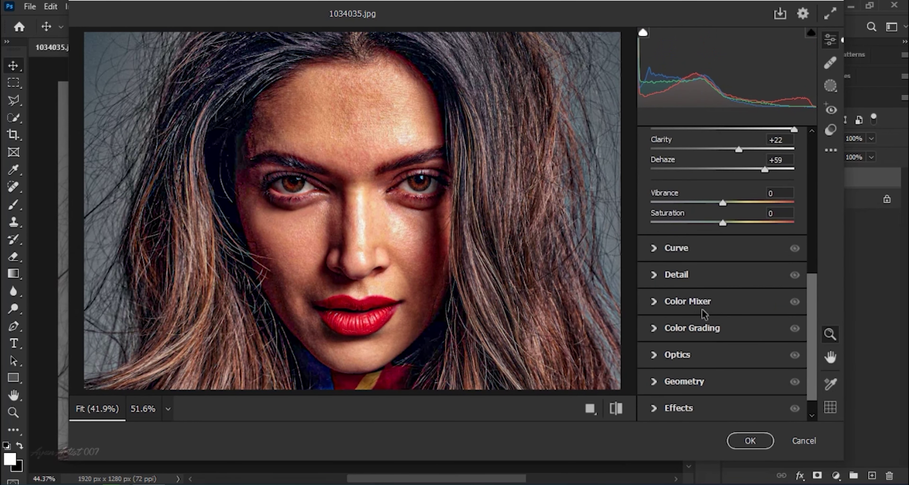
click(686, 284)
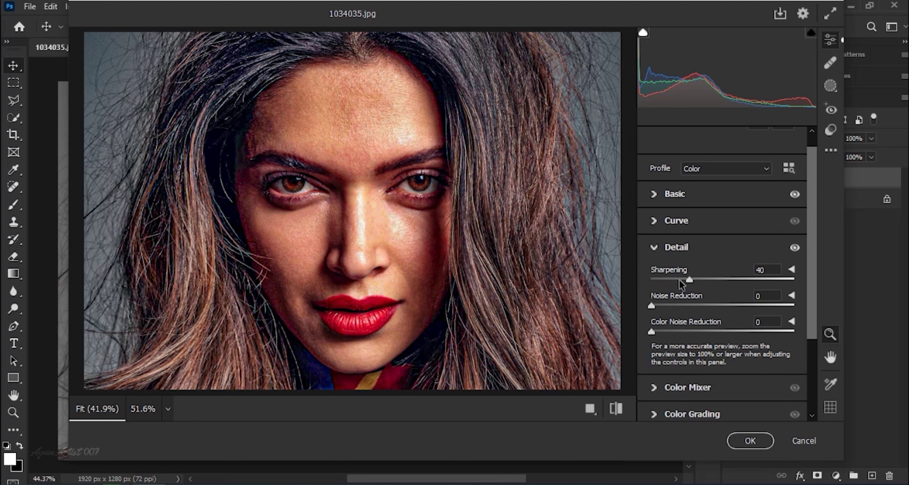
click(680, 280)
Color grade the portrait with blue-violet midtones, orange shadows and green highlights.
click(686, 248)
click(697, 300)
drag(722, 230, 696, 209)
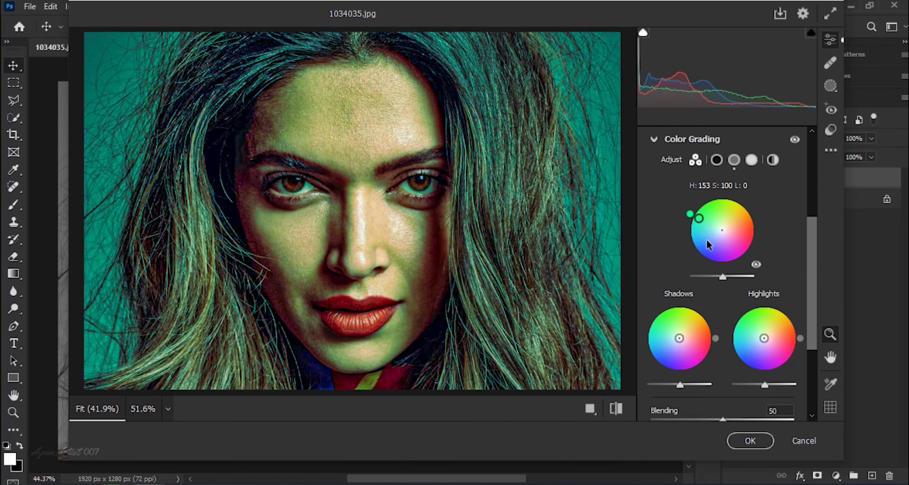
double_click(696, 209)
drag(764, 338, 739, 342)
mouse_move(679, 338)
mouse_down()
mouse_move(695, 325)
mouse_move(686, 331)
mouse_up()
drag(739, 342, 756, 343)
drag(722, 231, 719, 257)
mouse_move(685, 331)
mouse_down()
mouse_move(697, 319)
mouse_move(692, 327)
mouse_up()
drag(756, 345, 746, 319)
Slightly brighten the midtones, darken the shadows and raise highlight luminance to 75 in Color Grading, then apply the Camera Raw filter.
drag(723, 249, 726, 276)
drag(680, 385, 665, 387)
drag(770, 386, 788, 386)
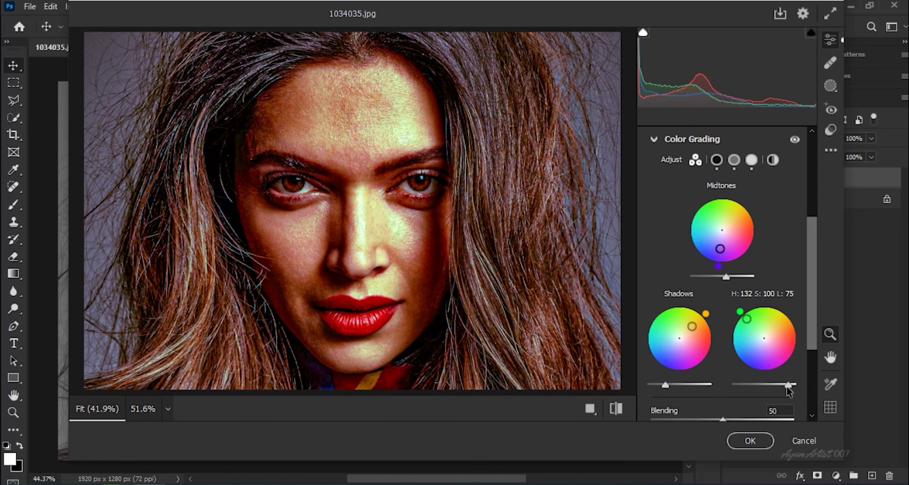
scroll(750, 455, down, 5)
click(752, 440)
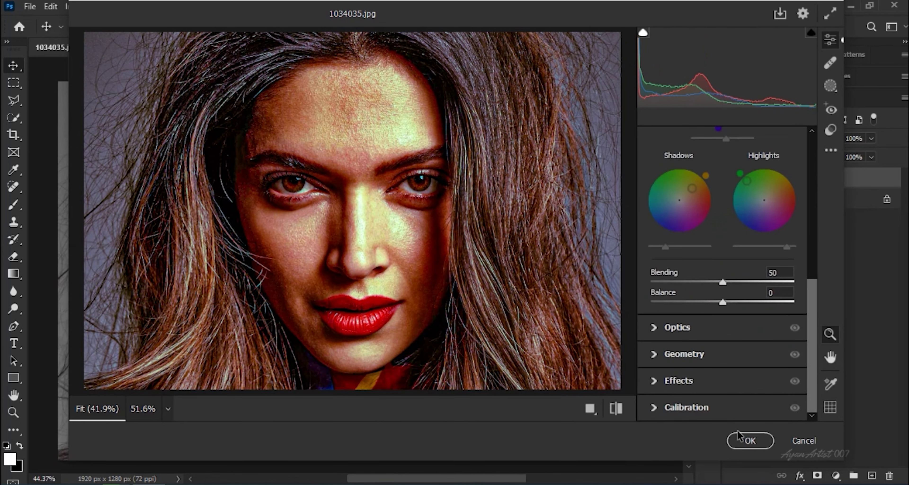
click(739, 437)
Apply the Sharpen filter to the Background copy layer.
click(183, 7)
mouse_move(199, 253)
click(369, 267)
Add an empty layer and set the Mixer Brush to a Hard Round tip with 95% hardness.
scroll(345, 217, up, 6)
click(872, 476)
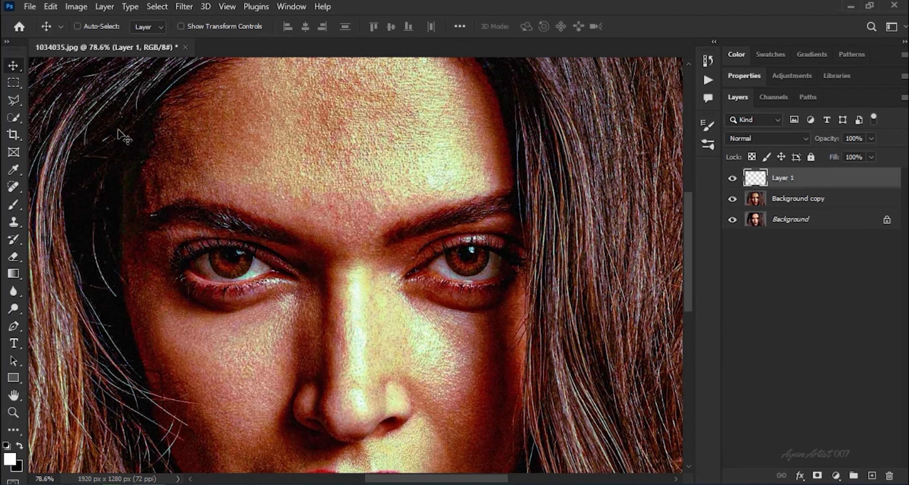
drag(14, 205, 70, 244)
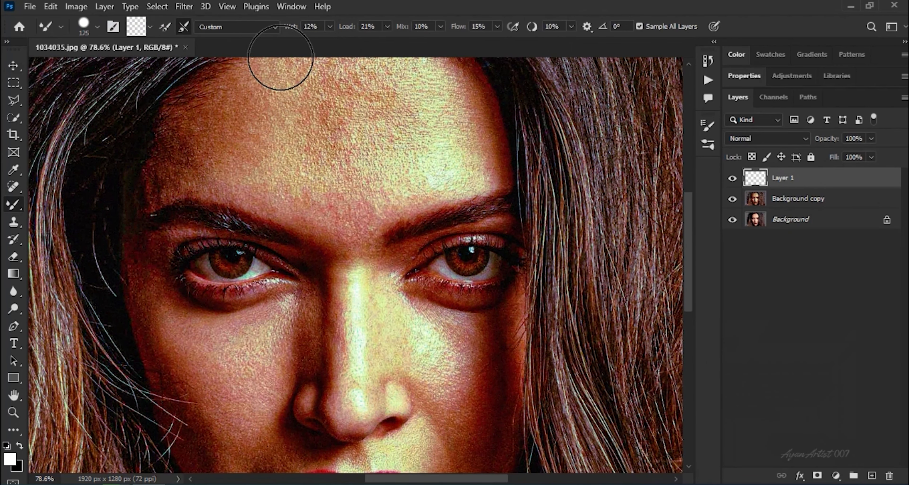
right_click(279, 154)
click(377, 325)
text(50)
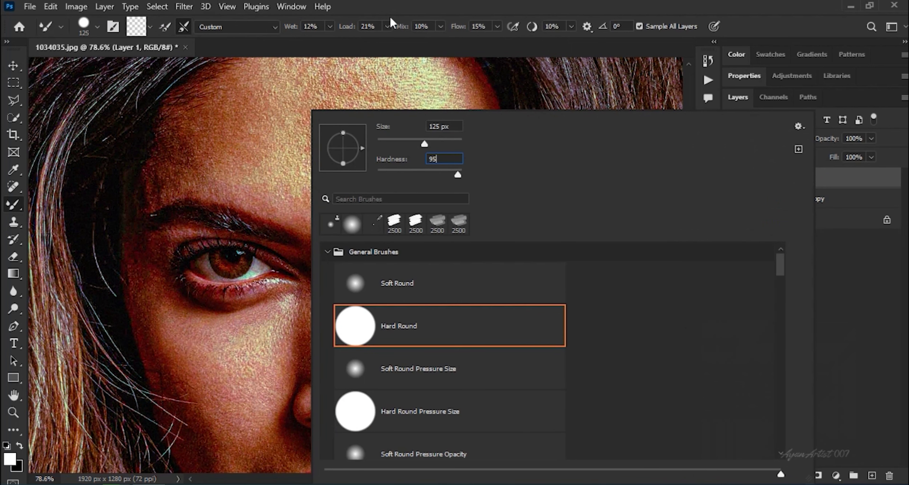
key(Return)
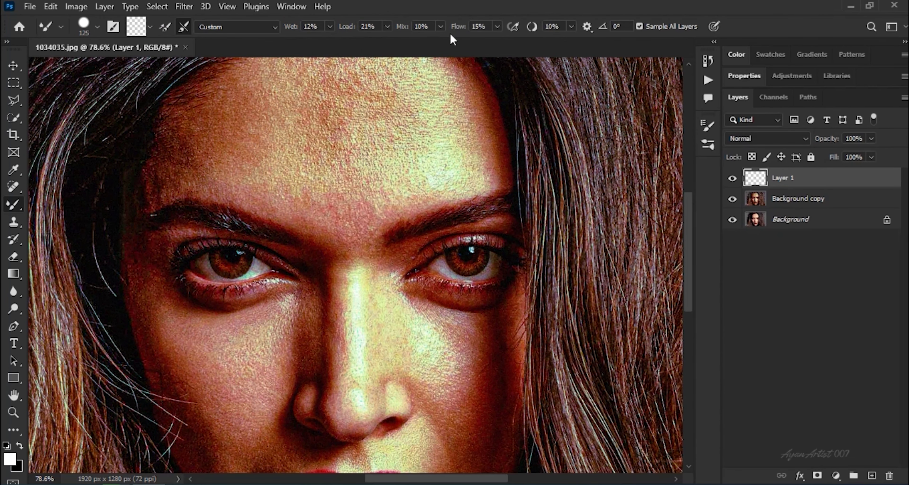
Reduce the Mixer Brush size to 30 px and blend the skin along the forehead's left edge and upper hairline.
drag(421, 156, 471, 275)
key(bracketleft)
key(bracketleft)
key(bracketleft)
key(bracketleft)
key(bracketleft)
key(bracketleft)
key(bracketleft)
key(bracketleft)
key(bracketleft)
key(bracketleft)
mouse_move(236, 218)
mouse_down()
mouse_move(186, 308)
mouse_move(187, 334)
mouse_move(208, 300)
mouse_move(209, 252)
mouse_move(211, 321)
mouse_move(243, 309)
mouse_move(278, 314)
mouse_move(222, 310)
mouse_move(244, 290)
mouse_move(207, 300)
mouse_move(233, 264)
mouse_move(221, 282)
mouse_move(253, 260)
mouse_move(229, 258)
mouse_move(255, 245)
mouse_move(245, 266)
mouse_move(277, 309)
mouse_move(237, 205)
mouse_move(246, 199)
mouse_move(267, 218)
mouse_move(256, 237)
mouse_move(276, 190)
mouse_move(254, 215)
mouse_move(272, 180)
mouse_move(292, 167)
mouse_move(327, 157)
mouse_move(428, 161)
mouse_up()
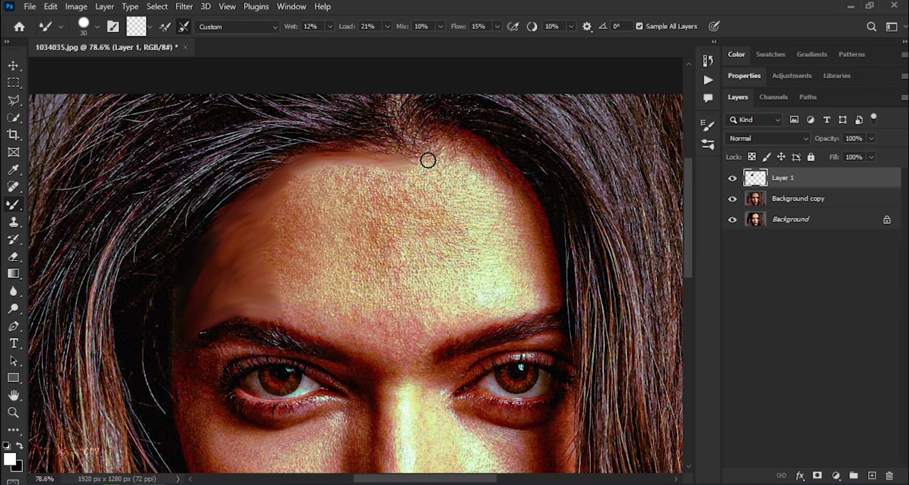
Blend the grainy skin texture across the left half and middle of the forehead with the Mixer Brush.
mouse_move(359, 171)
mouse_down()
mouse_move(394, 176)
mouse_move(376, 180)
mouse_move(387, 197)
mouse_move(353, 208)
mouse_move(391, 227)
mouse_move(365, 237)
mouse_move(383, 243)
mouse_move(359, 252)
mouse_move(403, 256)
mouse_move(367, 266)
mouse_move(387, 279)
mouse_move(390, 297)
mouse_move(375, 319)
mouse_up()
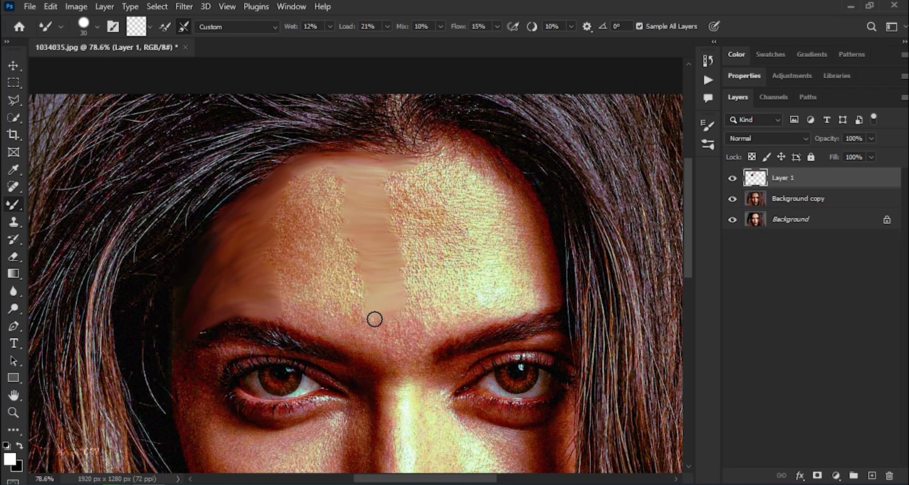
mouse_move(303, 182)
mouse_down()
mouse_move(263, 210)
mouse_move(315, 194)
mouse_move(310, 212)
mouse_move(254, 246)
mouse_move(278, 257)
mouse_move(260, 279)
mouse_move(261, 299)
mouse_move(311, 320)
mouse_move(293, 315)
mouse_move(299, 303)
mouse_move(333, 329)
mouse_move(289, 320)
mouse_move(368, 358)
mouse_move(337, 331)
mouse_move(374, 334)
mouse_up()
mouse_move(284, 300)
mouse_down()
mouse_move(338, 295)
mouse_move(354, 284)
mouse_move(331, 282)
mouse_move(366, 277)
mouse_up()
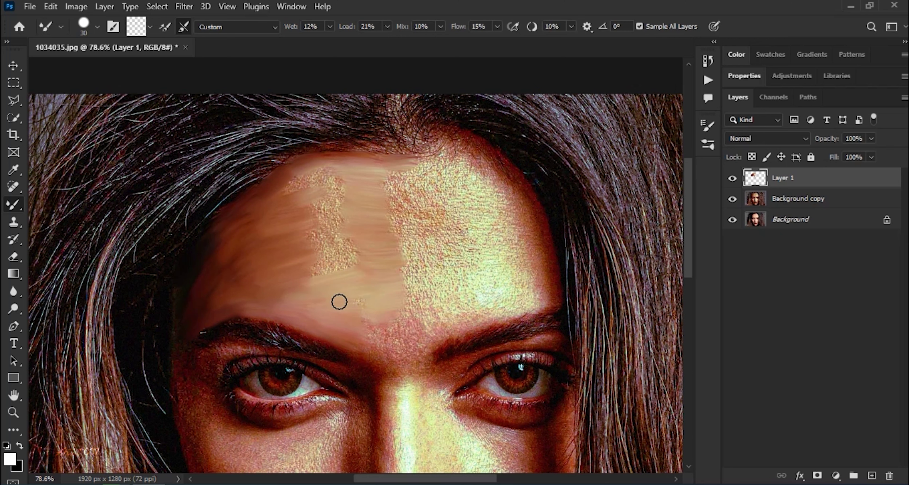
mouse_move(342, 244)
mouse_down()
mouse_move(341, 261)
mouse_move(355, 248)
mouse_move(294, 252)
mouse_move(351, 225)
mouse_move(335, 189)
mouse_move(296, 191)
mouse_move(294, 183)
mouse_move(392, 182)
mouse_move(424, 225)
mouse_move(382, 240)
mouse_move(386, 260)
mouse_move(428, 280)
mouse_move(404, 300)
mouse_up()
Blend the right side of the forehead from the hairline to the eyebrow, including the area between the brows.
mouse_move(429, 175)
mouse_down()
mouse_move(395, 218)
mouse_move(449, 185)
mouse_move(434, 182)
mouse_up()
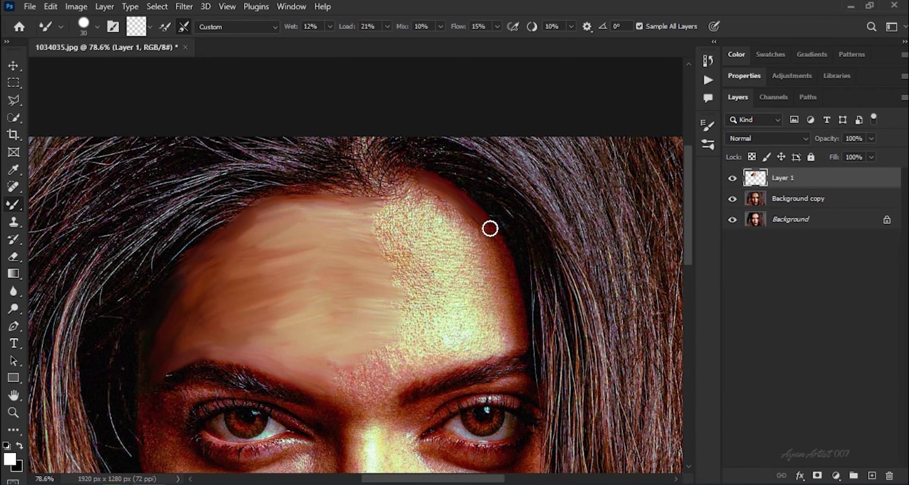
mouse_move(510, 282)
mouse_down()
mouse_move(481, 241)
mouse_move(491, 295)
mouse_up()
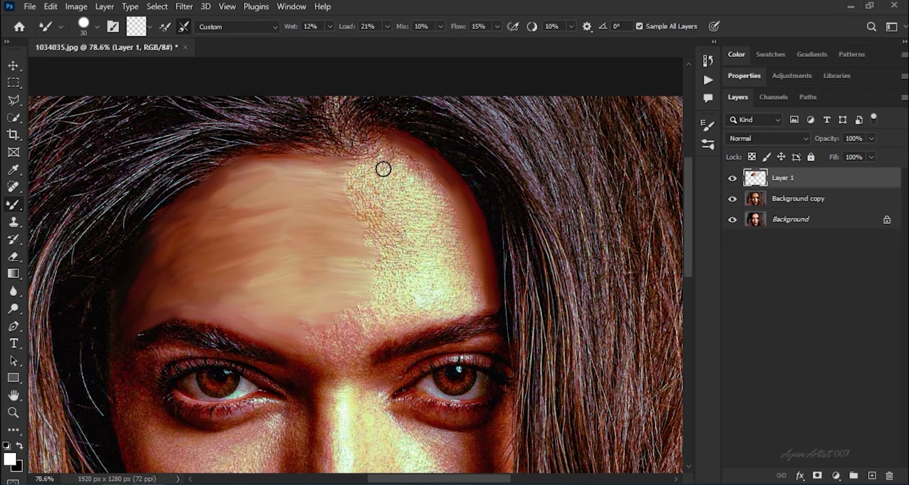
mouse_move(381, 142)
mouse_down()
mouse_move(337, 188)
mouse_move(385, 166)
mouse_move(361, 218)
mouse_move(386, 213)
mouse_move(377, 240)
mouse_move(404, 258)
mouse_move(378, 319)
mouse_move(383, 333)
mouse_move(411, 322)
mouse_up()
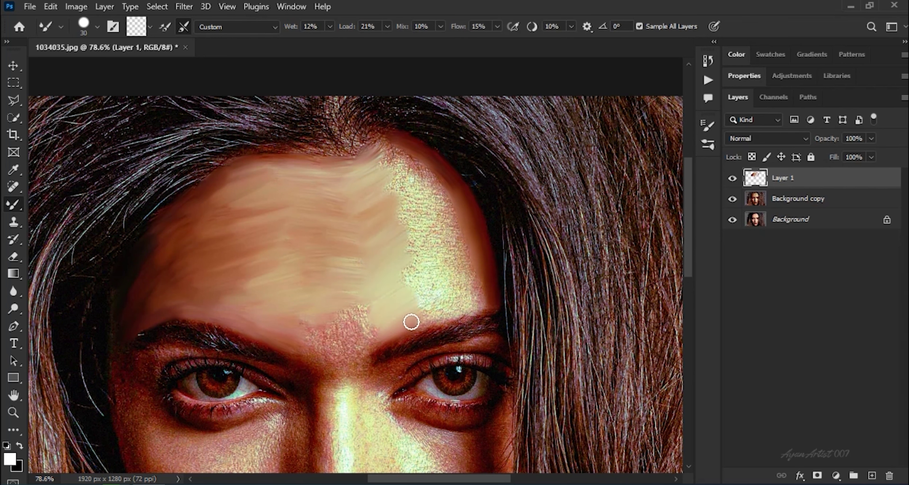
mouse_move(351, 329)
mouse_down()
mouse_move(335, 353)
mouse_move(344, 350)
mouse_move(323, 327)
mouse_move(368, 309)
mouse_move(320, 300)
mouse_up()
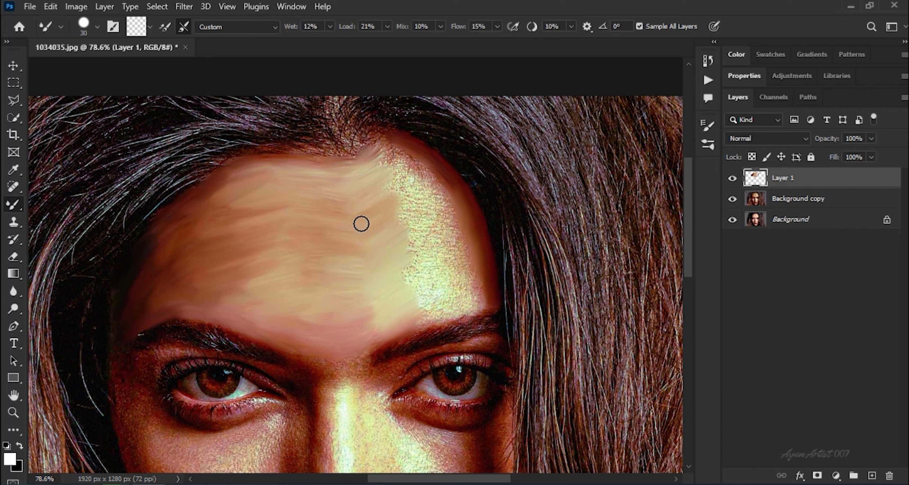
mouse_move(371, 161)
mouse_down()
mouse_move(410, 144)
mouse_move(425, 204)
mouse_up()
mouse_move(398, 231)
mouse_down()
mouse_move(436, 223)
mouse_move(426, 267)
mouse_move(465, 312)
mouse_move(482, 295)
mouse_move(459, 290)
mouse_move(475, 272)
mouse_move(452, 268)
mouse_up()
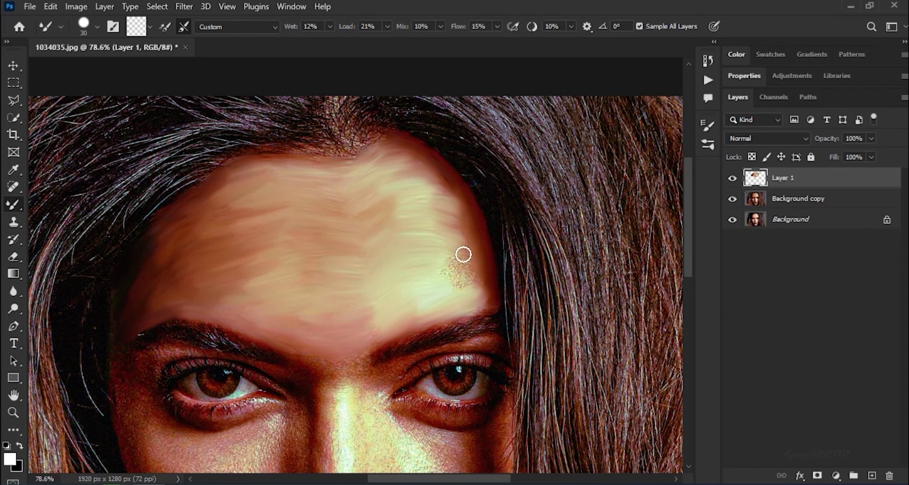
mouse_move(467, 271)
mouse_down()
mouse_move(457, 280)
mouse_move(470, 261)
mouse_move(485, 295)
mouse_up()
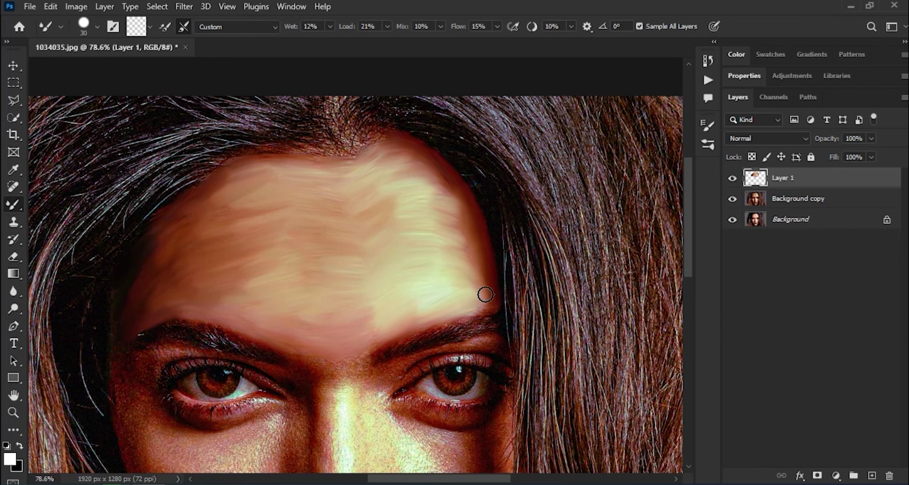
Smooth the eyebrow on the image's left side and the skin between it and the eye with the Mixer Brush.
scroll(434, 211, down, 3)
scroll(434, 211, left, 1)
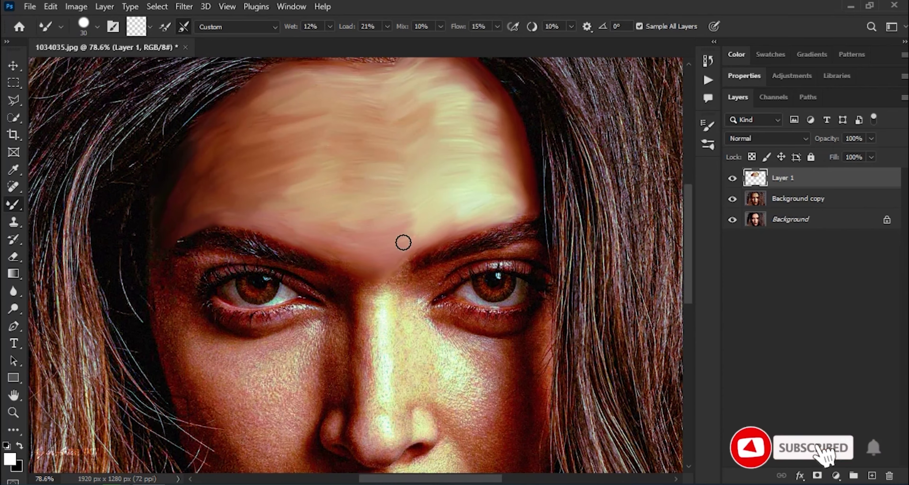
drag(350, 239, 360, 119)
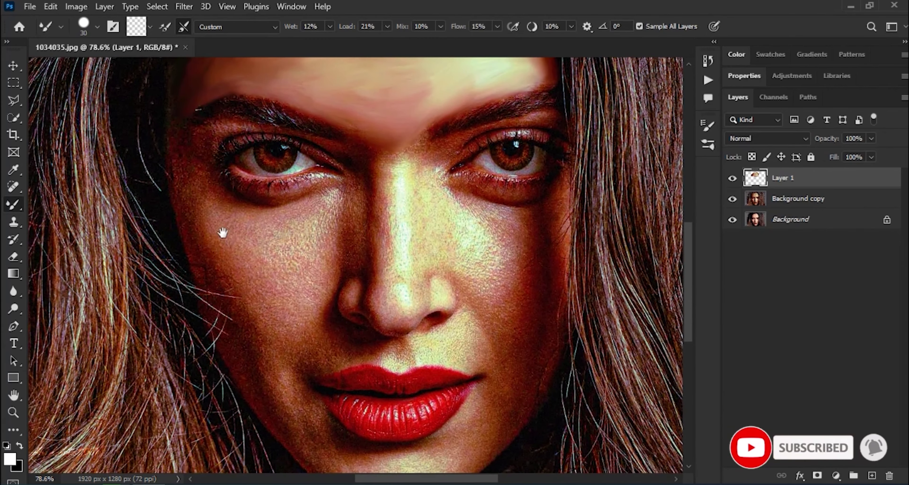
drag(223, 233, 266, 286)
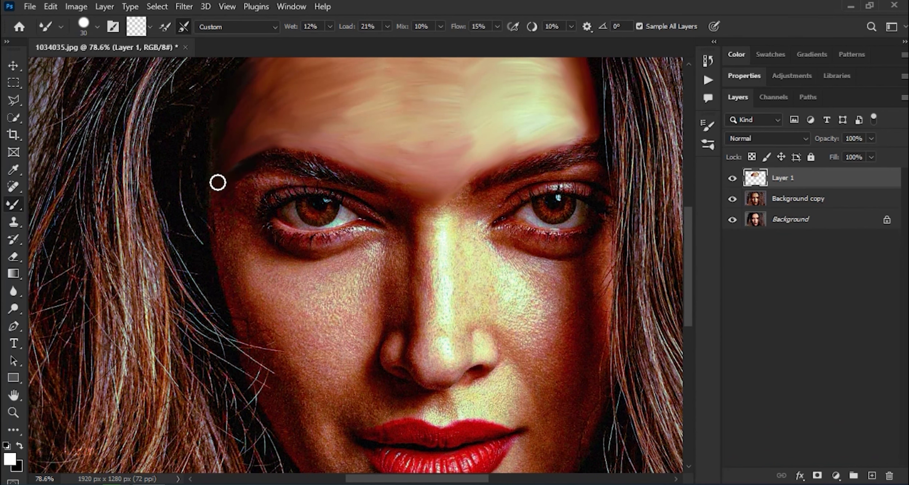
mouse_move(288, 164)
mouse_down()
mouse_move(265, 150)
mouse_move(324, 169)
mouse_move(299, 171)
mouse_move(314, 164)
mouse_move(319, 148)
mouse_move(357, 179)
mouse_move(266, 161)
mouse_move(265, 183)
mouse_move(216, 201)
mouse_move(245, 198)
mouse_move(241, 211)
mouse_move(279, 184)
mouse_move(271, 180)
mouse_move(321, 180)
mouse_move(365, 199)
mouse_move(374, 184)
mouse_move(399, 189)
mouse_move(402, 218)
mouse_move(408, 187)
mouse_move(418, 209)
mouse_move(465, 196)
mouse_move(398, 217)
mouse_move(386, 211)
mouse_up()
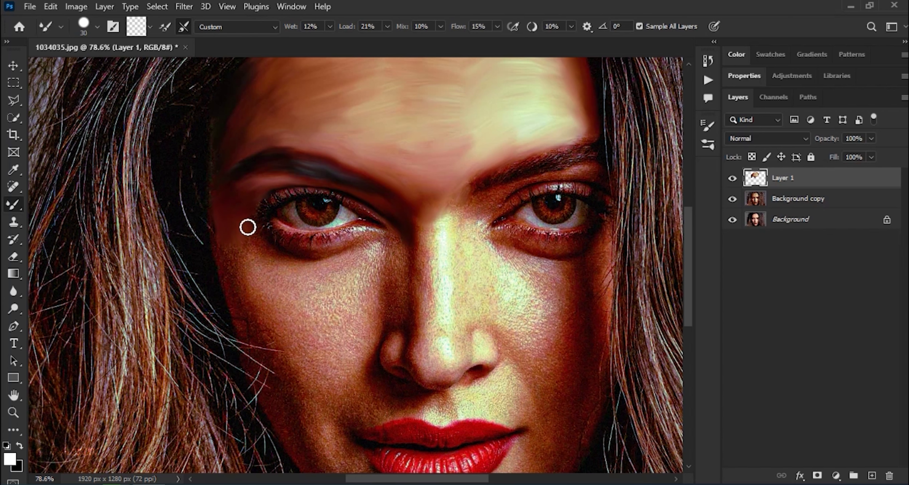
Blend the skin beside and under the left eye, down the upper cheek and along the side of the nose.
mouse_move(217, 217)
mouse_down()
mouse_move(235, 280)
mouse_move(243, 237)
mouse_move(276, 262)
mouse_move(249, 247)
mouse_move(285, 257)
mouse_move(283, 276)
mouse_up()
mouse_move(357, 255)
mouse_down()
mouse_move(395, 232)
mouse_move(332, 246)
mouse_move(396, 235)
mouse_move(367, 266)
mouse_move(329, 281)
mouse_move(344, 275)
mouse_move(331, 290)
mouse_move(375, 280)
mouse_move(348, 301)
mouse_move(372, 302)
mouse_move(357, 324)
mouse_move(379, 324)
mouse_up()
mouse_move(388, 253)
mouse_down()
mouse_move(396, 274)
mouse_move(402, 252)
mouse_move(375, 291)
mouse_move(382, 322)
mouse_move(403, 284)
mouse_up()
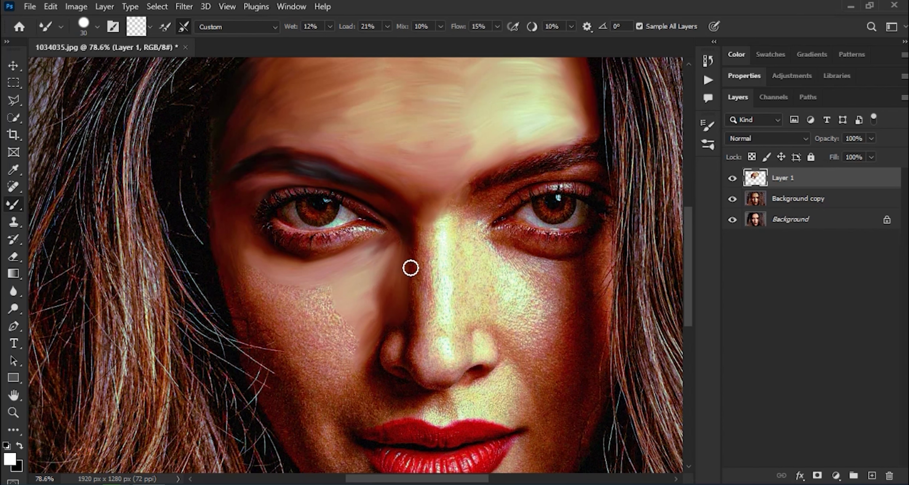
mouse_move(289, 274)
mouse_down()
mouse_move(248, 277)
mouse_move(289, 290)
mouse_up()
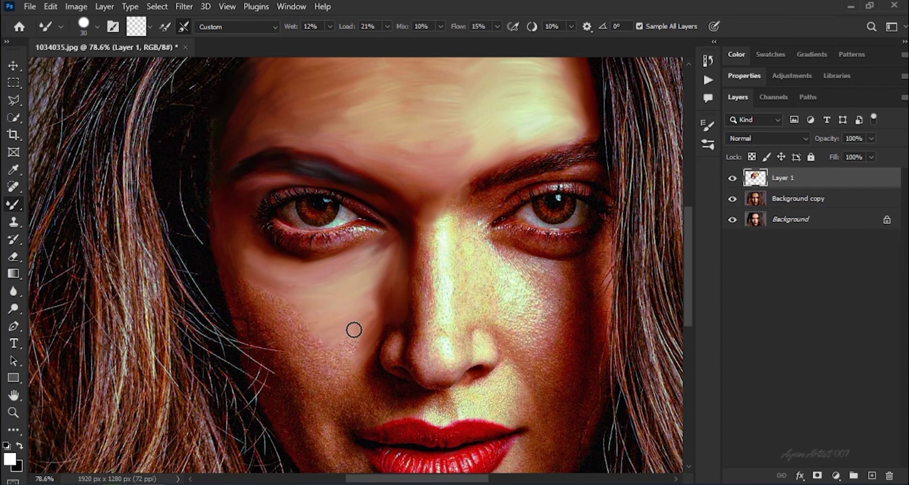
Blend the left edge of the face and the rest of the left cheek with Mixer Brush strokes.
drag(262, 296, 247, 224)
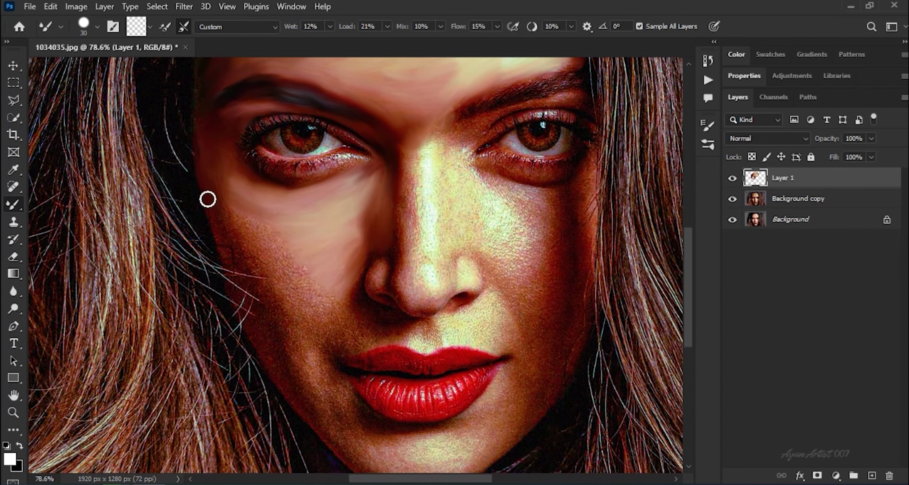
mouse_move(237, 263)
mouse_down()
mouse_move(225, 266)
mouse_move(257, 325)
mouse_move(248, 325)
mouse_move(235, 251)
mouse_up()
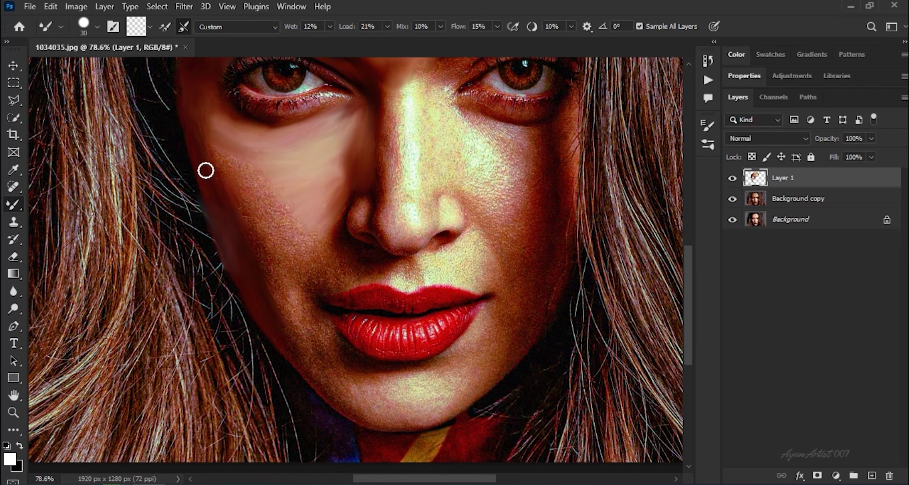
mouse_move(232, 159)
mouse_down()
mouse_move(225, 167)
mouse_move(234, 189)
mouse_move(243, 164)
mouse_move(232, 173)
mouse_move(265, 192)
mouse_move(249, 201)
mouse_move(256, 220)
mouse_move(288, 229)
mouse_move(280, 223)
mouse_move(325, 210)
mouse_up()
mouse_move(275, 242)
mouse_down()
mouse_move(265, 230)
mouse_move(287, 248)
mouse_move(294, 243)
mouse_move(264, 273)
mouse_up()
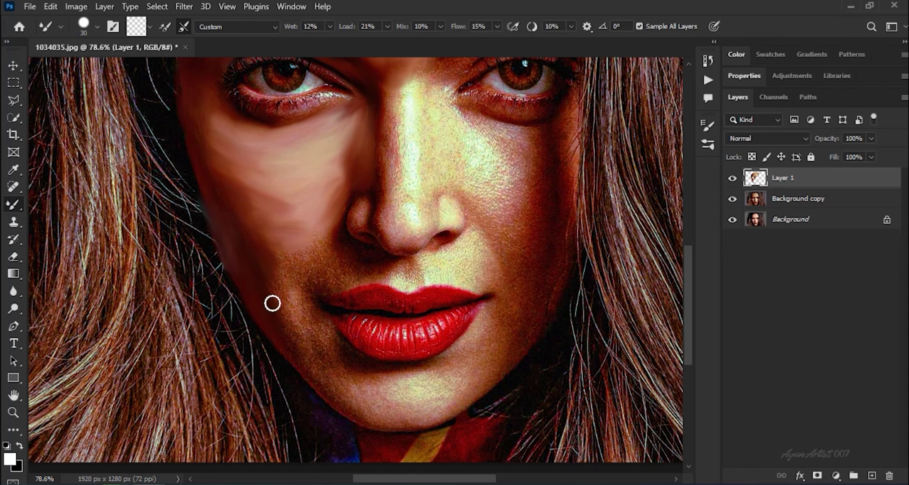
Blend the left jawline, the left side of the chin and the skin around the left corner of the mouth.
scroll(271, 244, down, 3)
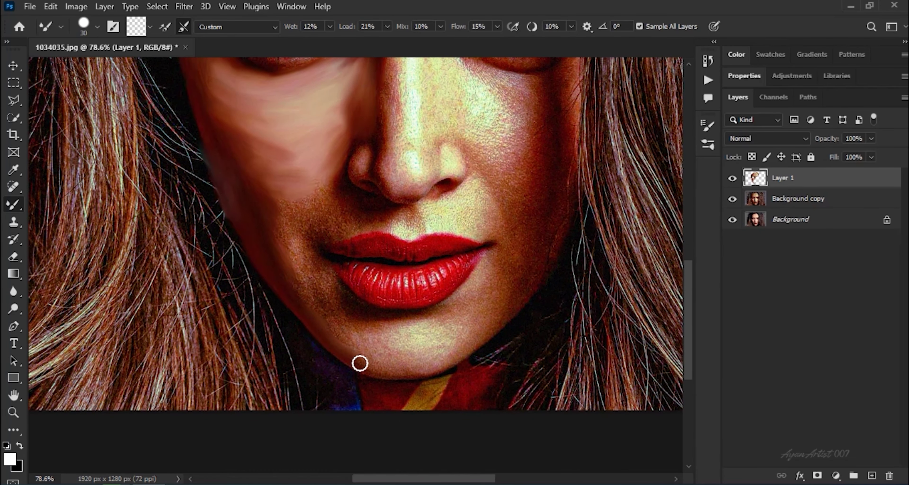
mouse_move(370, 364)
mouse_down()
mouse_move(334, 325)
mouse_move(379, 327)
mouse_up()
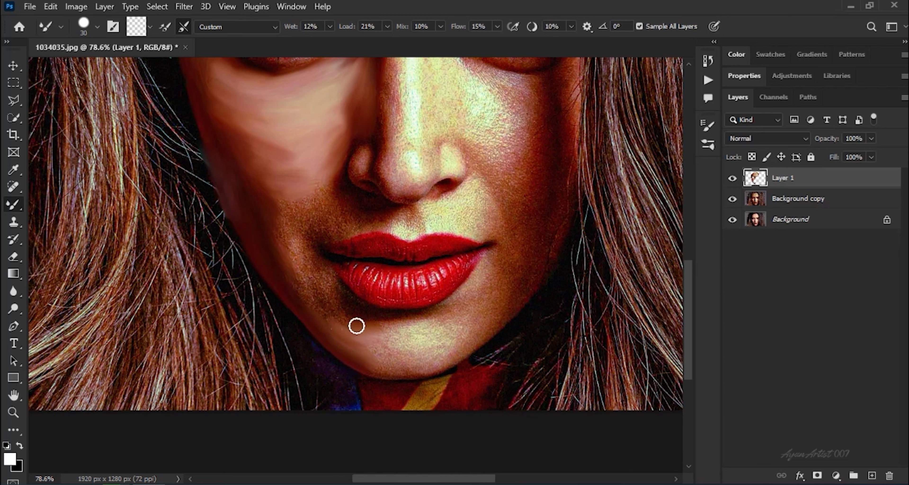
mouse_move(325, 314)
mouse_down()
mouse_move(354, 319)
mouse_move(328, 287)
mouse_move(400, 319)
mouse_up()
mouse_move(291, 273)
mouse_down()
mouse_move(339, 300)
mouse_move(313, 258)
mouse_move(313, 305)
mouse_up()
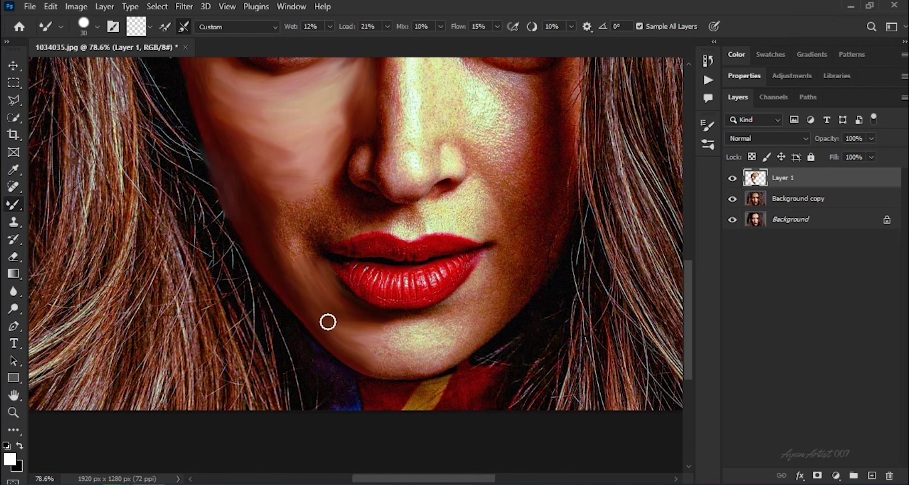
drag(296, 219, 303, 287)
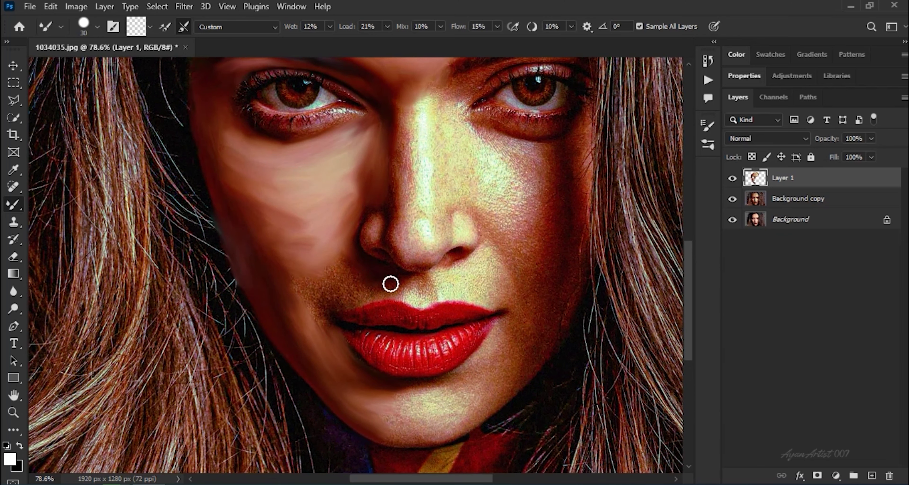
mouse_move(359, 267)
mouse_down()
mouse_move(355, 285)
mouse_move(334, 287)
mouse_move(319, 303)
mouse_move(373, 295)
mouse_move(309, 294)
mouse_move(332, 337)
mouse_move(311, 293)
mouse_move(343, 298)
mouse_move(293, 277)
mouse_move(343, 355)
mouse_move(291, 280)
mouse_move(337, 356)
mouse_move(368, 373)
mouse_move(369, 386)
mouse_move(307, 311)
mouse_up()
Blend the center and right side of the chin up toward the right corner of the lips.
mouse_move(314, 347)
mouse_down()
mouse_move(353, 365)
mouse_move(381, 362)
mouse_move(346, 363)
mouse_move(405, 349)
mouse_move(385, 344)
mouse_move(400, 335)
mouse_move(331, 330)
mouse_move(338, 324)
mouse_move(321, 316)
mouse_move(370, 308)
mouse_move(345, 310)
mouse_move(301, 291)
mouse_up()
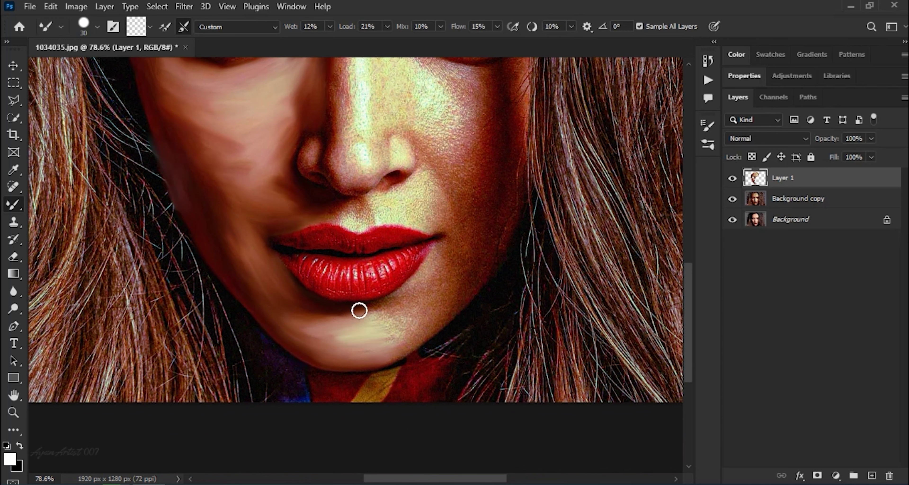
mouse_move(371, 313)
mouse_down()
mouse_move(363, 335)
mouse_move(416, 343)
mouse_move(392, 353)
mouse_up()
drag(426, 283, 405, 293)
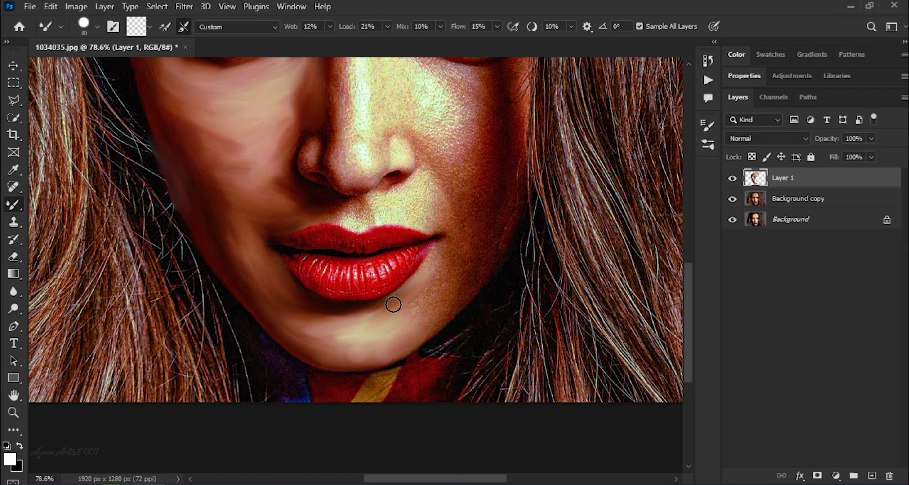
mouse_move(445, 244)
mouse_down()
mouse_move(428, 290)
mouse_move(449, 278)
mouse_move(435, 319)
mouse_move(459, 298)
mouse_up()
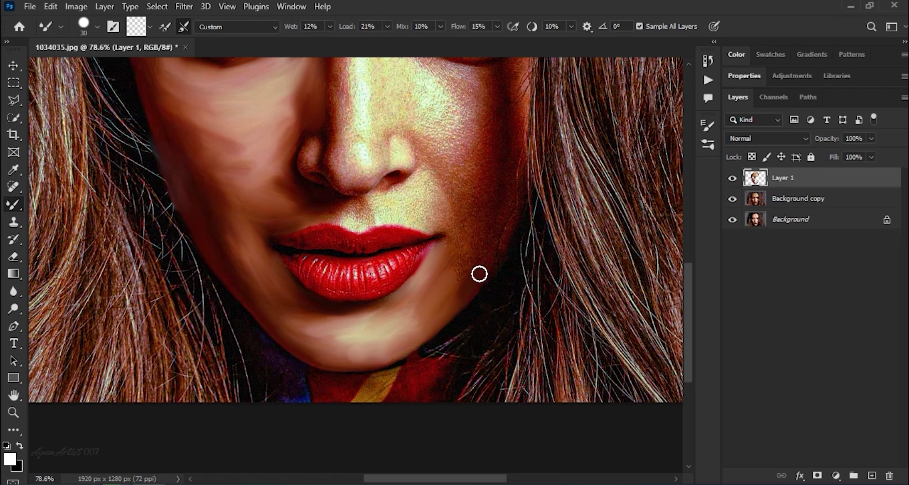
Blend the right jawline and the skin between the nose and the upper lip with Mixer Brush strokes.
mouse_move(445, 234)
mouse_down()
mouse_move(405, 325)
mouse_move(426, 325)
mouse_move(432, 350)
mouse_move(446, 343)
mouse_move(452, 322)
mouse_move(416, 368)
mouse_move(414, 358)
mouse_move(377, 390)
mouse_move(400, 356)
mouse_move(357, 395)
mouse_move(363, 402)
mouse_move(390, 343)
mouse_move(372, 375)
mouse_up()
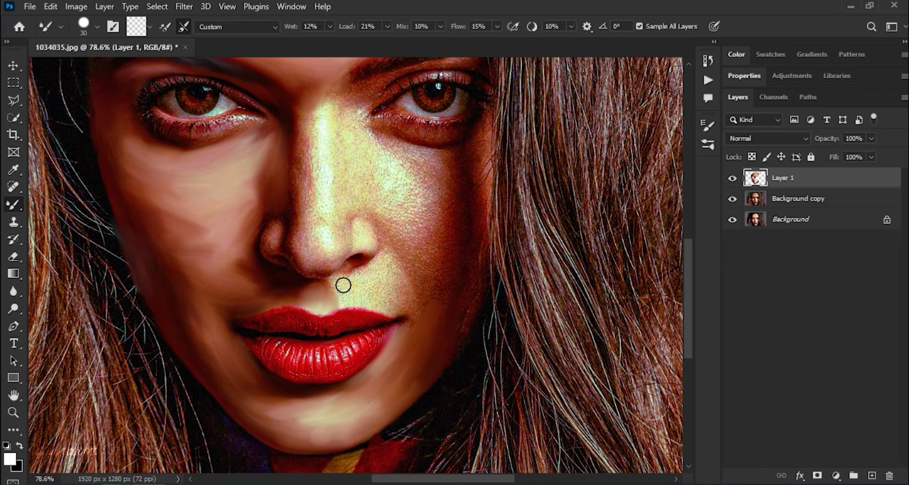
mouse_move(350, 279)
mouse_down()
mouse_move(346, 297)
mouse_move(387, 309)
mouse_move(372, 291)
mouse_move(385, 292)
mouse_move(374, 281)
mouse_move(386, 271)
mouse_move(371, 270)
mouse_move(388, 250)
mouse_move(410, 330)
mouse_move(398, 304)
mouse_up()
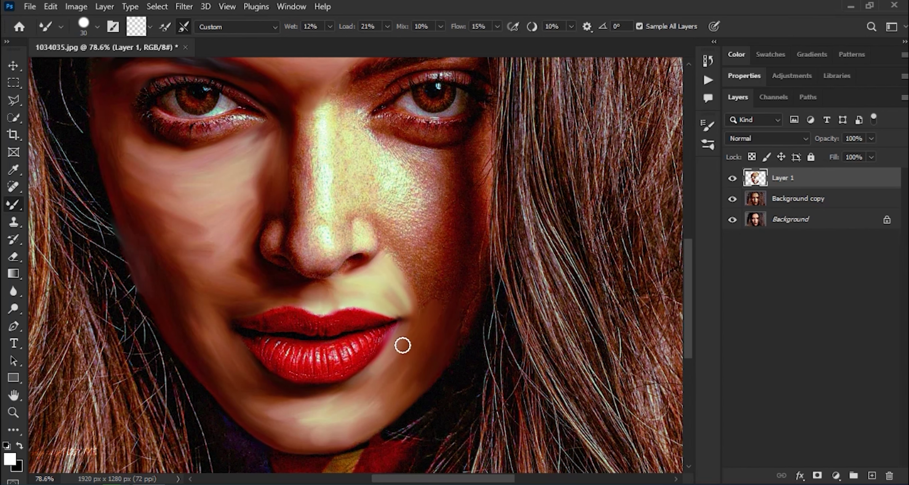
Blend the right eyebrow and the skin around the inner corner and underside of the right eye.
drag(336, 218, 305, 278)
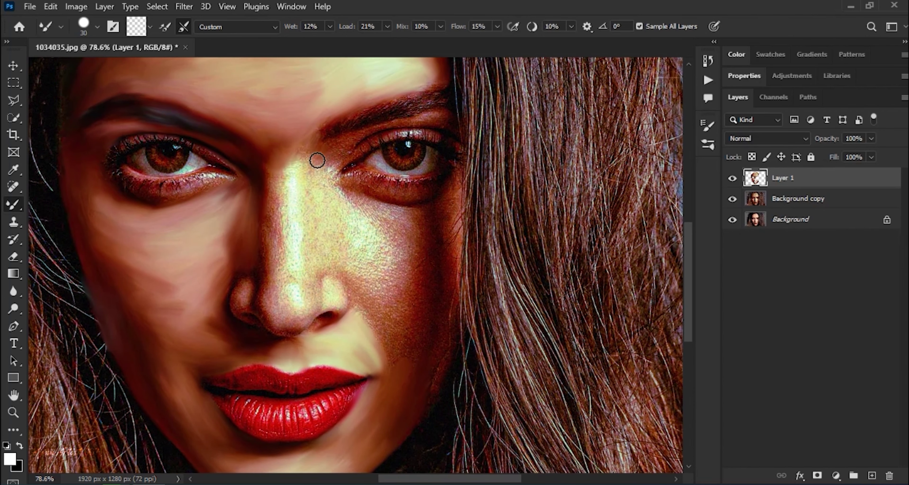
mouse_move(334, 145)
mouse_down()
mouse_move(299, 212)
mouse_move(336, 175)
mouse_move(365, 164)
mouse_move(324, 177)
mouse_move(317, 189)
mouse_move(409, 161)
mouse_move(359, 162)
mouse_move(389, 153)
mouse_move(387, 165)
mouse_move(404, 164)
mouse_move(400, 182)
mouse_move(422, 190)
mouse_move(365, 185)
mouse_move(279, 223)
mouse_move(326, 256)
mouse_move(308, 246)
mouse_move(361, 264)
mouse_up()
mouse_move(423, 247)
mouse_down()
mouse_move(385, 270)
mouse_move(412, 263)
mouse_move(401, 270)
mouse_up()
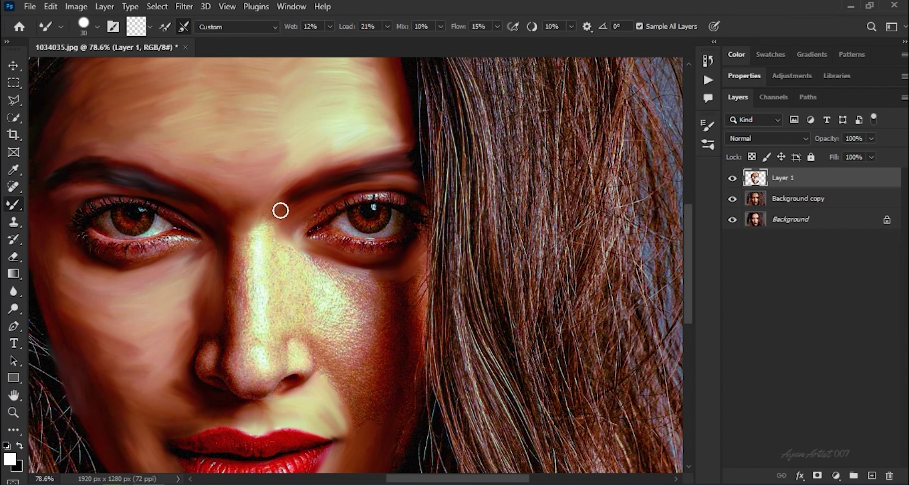
Blend the right cheek from below the eye out to the hairline and down beside the corner of the mouth.
mouse_move(319, 264)
mouse_down()
mouse_move(359, 276)
mouse_move(318, 272)
mouse_move(359, 294)
mouse_move(304, 276)
mouse_move(283, 247)
mouse_move(307, 283)
mouse_move(283, 245)
mouse_move(342, 287)
mouse_move(339, 305)
mouse_move(381, 294)
mouse_move(331, 294)
mouse_move(374, 314)
mouse_move(386, 335)
mouse_move(409, 304)
mouse_move(398, 283)
mouse_move(365, 286)
mouse_move(378, 302)
mouse_move(420, 273)
mouse_move(419, 295)
mouse_move(403, 286)
mouse_move(403, 311)
mouse_move(420, 291)
mouse_move(411, 344)
mouse_move(417, 268)
mouse_move(384, 243)
mouse_move(403, 257)
mouse_move(384, 273)
mouse_move(406, 266)
mouse_move(381, 294)
mouse_move(389, 291)
mouse_move(382, 317)
mouse_move(393, 323)
mouse_move(383, 352)
mouse_up()
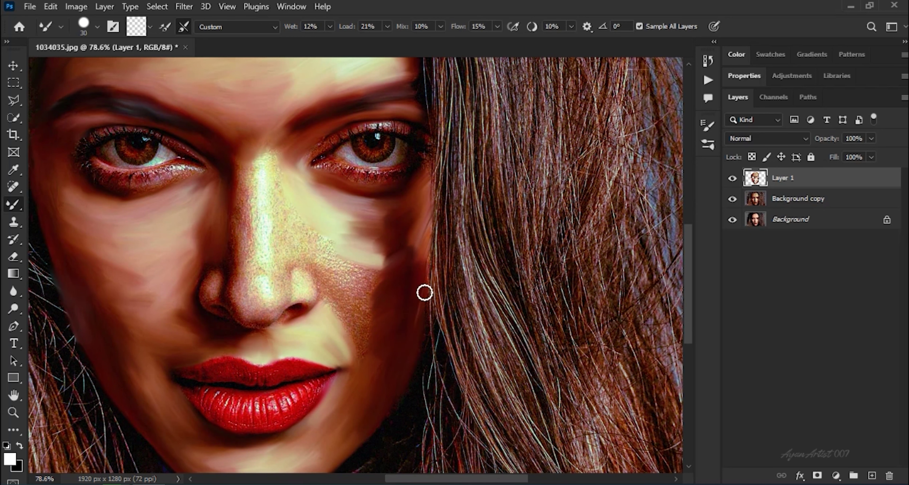
mouse_move(418, 278)
mouse_down()
mouse_move(398, 268)
mouse_move(399, 286)
mouse_move(431, 243)
mouse_up()
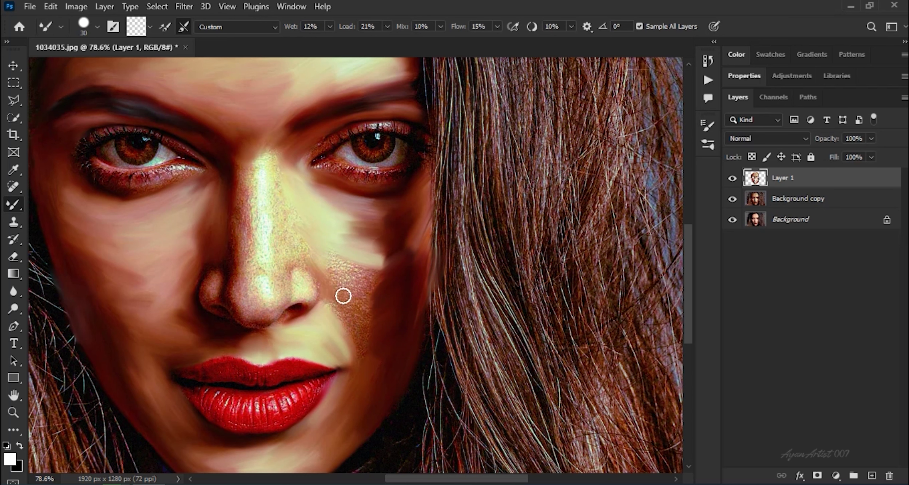
mouse_move(338, 312)
mouse_down()
mouse_move(357, 343)
mouse_move(350, 339)
mouse_move(355, 363)
mouse_move(371, 352)
mouse_move(344, 302)
mouse_move(365, 311)
mouse_move(337, 258)
mouse_move(368, 289)
mouse_move(374, 276)
mouse_move(337, 272)
mouse_move(386, 283)
mouse_move(357, 284)
mouse_move(374, 313)
mouse_move(386, 306)
mouse_move(367, 296)
mouse_move(361, 321)
mouse_up()
drag(370, 388, 390, 312)
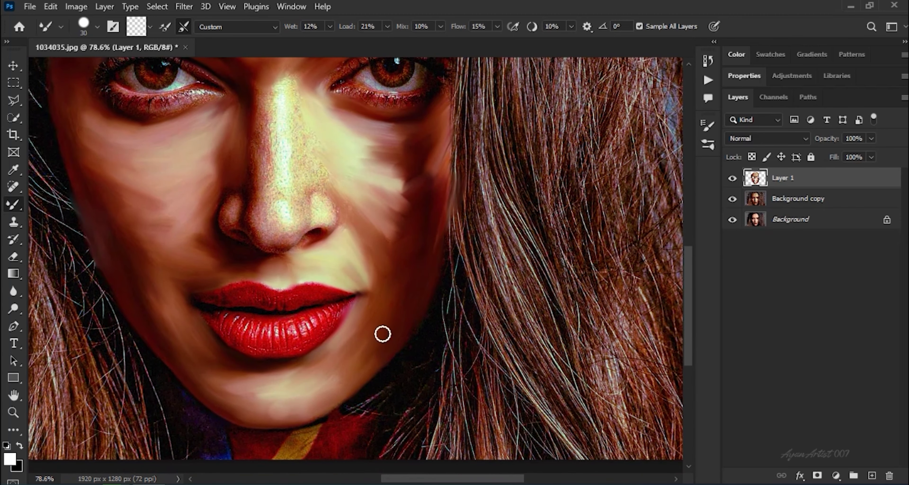
Blend the bridge of the nose and its bright central highlight down toward the tip.
drag(295, 230, 304, 303)
scroll(290, 225, up, 2)
mouse_move(272, 183)
mouse_down()
mouse_move(277, 253)
mouse_move(264, 260)
mouse_move(300, 187)
mouse_move(310, 256)
mouse_move(286, 235)
mouse_move(263, 275)
mouse_move(252, 266)
mouse_move(264, 300)
mouse_move(306, 246)
mouse_move(324, 262)
mouse_move(313, 287)
mouse_move(337, 325)
mouse_move(309, 309)
mouse_move(255, 333)
mouse_move(284, 292)
mouse_move(286, 270)
mouse_up()
Reduce the Mixer Brush size to 15 and blend the lower edge of the nose from the left nostril to below the tip.
scroll(272, 304, up, 1)
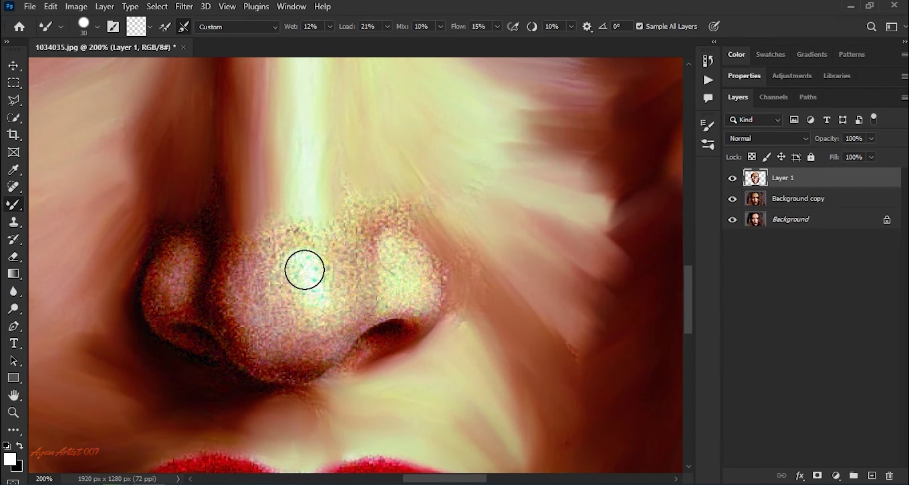
key(bracketleft)
key(bracketleft)
key(bracketright)
key(bracketright)
key(bracketleft)
key(bracketleft)
drag(141, 336, 203, 354)
key(bracketright)
key(bracketright)
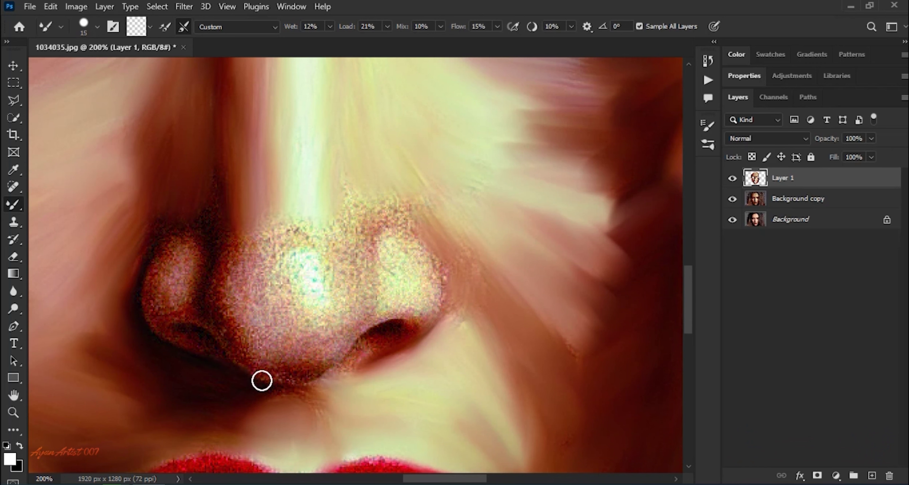
mouse_move(321, 409)
mouse_down()
mouse_move(296, 372)
mouse_move(249, 361)
mouse_move(235, 346)
mouse_move(302, 377)
mouse_up()
key(bracketleft)
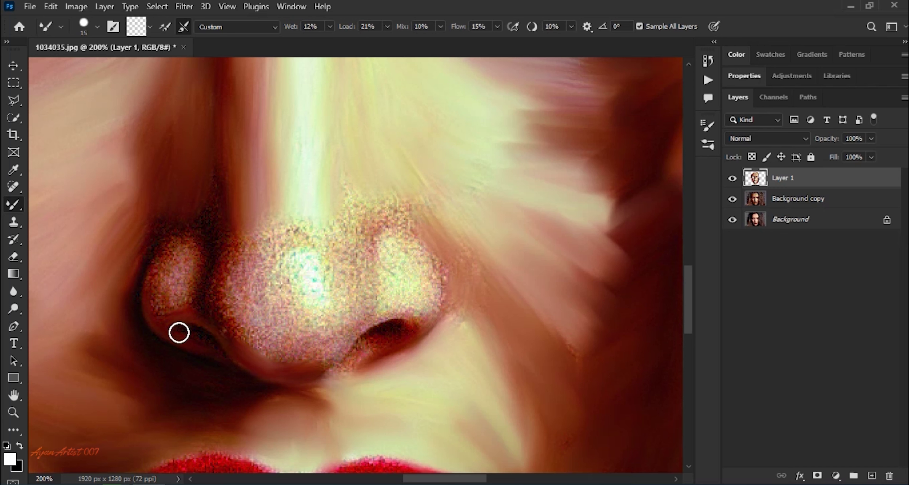
Blend the left nostril wing and the left side of the nose tip with a brush size of 15 to 20.
key(bracketright)
mouse_move(163, 241)
mouse_down()
mouse_move(207, 243)
mouse_move(203, 300)
mouse_move(172, 306)
mouse_move(162, 296)
mouse_move(168, 257)
mouse_move(187, 266)
mouse_move(167, 288)
mouse_move(193, 277)
mouse_move(183, 310)
mouse_move(177, 300)
mouse_move(219, 207)
mouse_move(220, 170)
mouse_up()
key(bracketright)
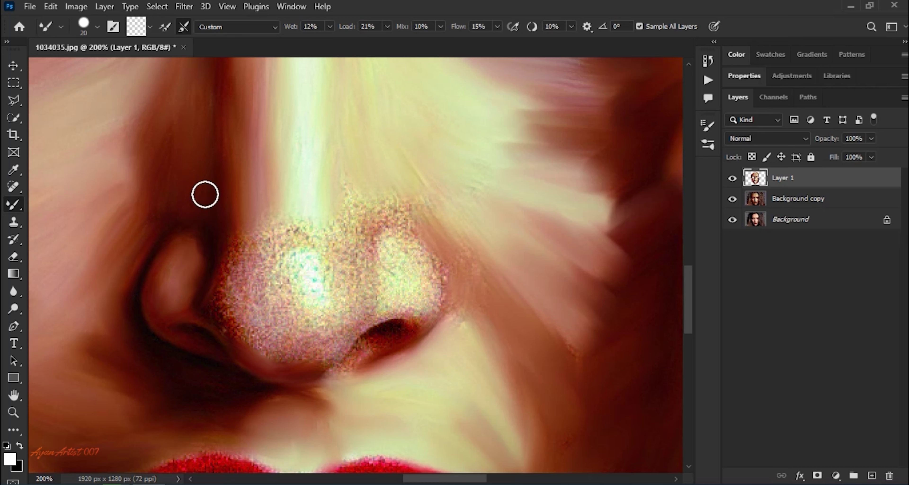
key(bracketleft)
drag(213, 297, 242, 344)
key(bracketleft)
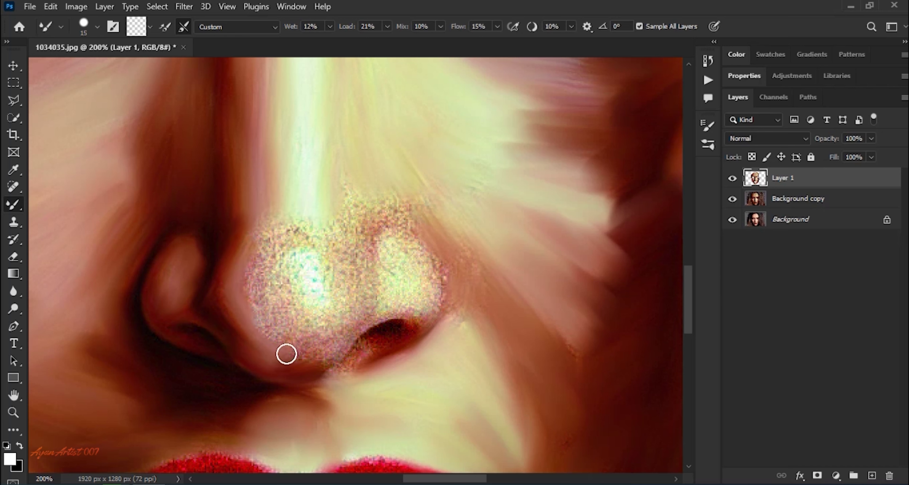
Blend the underside and center of the nose tip, softening its highlight into the bridge.
mouse_move(344, 325)
mouse_down()
mouse_move(324, 344)
mouse_move(290, 334)
mouse_up()
key(bracketright)
mouse_move(335, 312)
mouse_down()
mouse_move(288, 313)
mouse_move(247, 278)
mouse_up()
key(bracketleft)
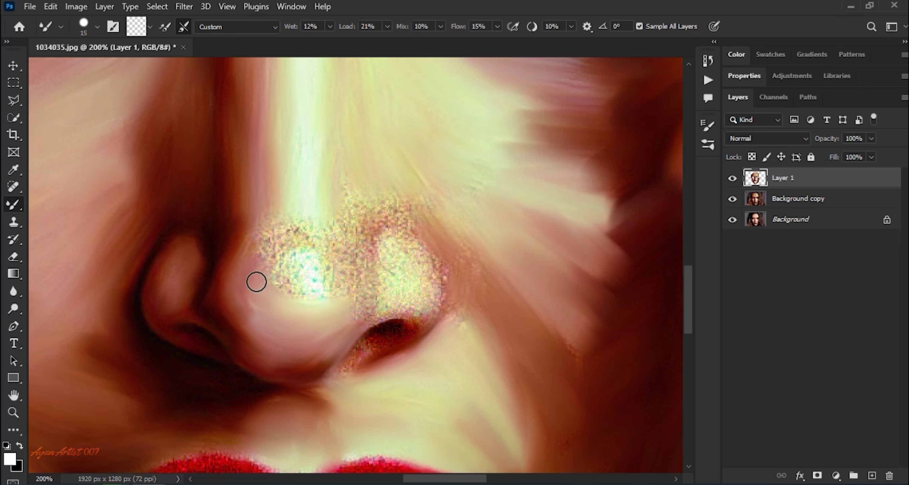
key(bracketright)
mouse_move(279, 233)
mouse_down()
mouse_move(266, 217)
mouse_move(286, 259)
mouse_move(265, 257)
mouse_move(266, 225)
mouse_move(274, 264)
mouse_move(301, 279)
mouse_move(290, 242)
mouse_move(319, 244)
mouse_up()
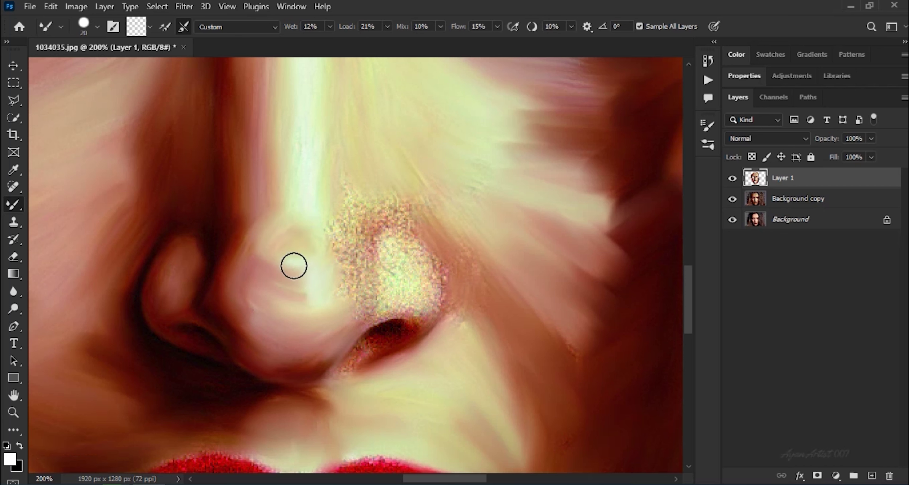
mouse_move(347, 303)
mouse_down()
mouse_move(346, 277)
mouse_move(348, 298)
mouse_up()
key(bracketright)
drag(338, 226, 336, 257)
drag(297, 191, 322, 277)
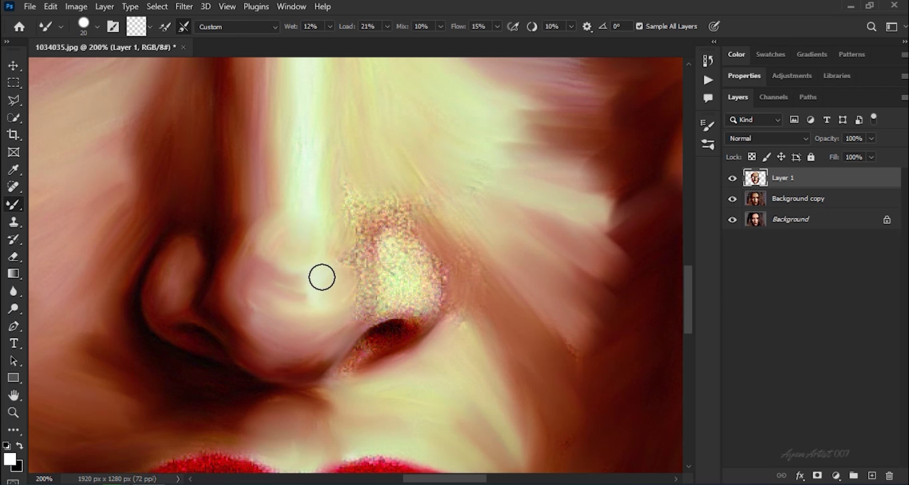
Blend the right nostril, its wing and highlight, and the crease where it meets the cheek.
mouse_move(376, 205)
mouse_down()
mouse_move(379, 193)
mouse_move(432, 217)
mouse_move(468, 220)
mouse_up()
mouse_move(469, 287)
mouse_down()
mouse_move(454, 315)
mouse_move(469, 294)
mouse_move(470, 315)
mouse_move(474, 254)
mouse_move(439, 269)
mouse_move(426, 315)
mouse_up()
key(bracketleft)
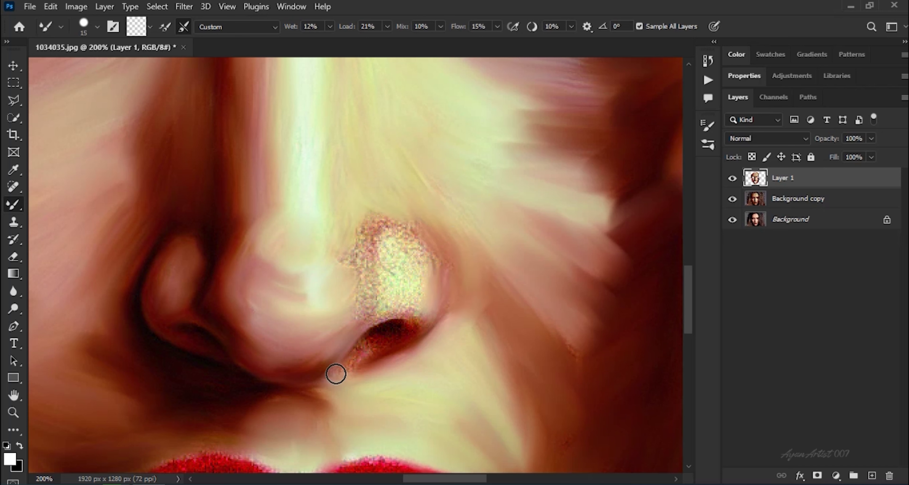
key(bracketright)
mouse_move(402, 326)
mouse_down()
mouse_move(360, 346)
mouse_move(378, 339)
mouse_move(356, 365)
mouse_move(400, 327)
mouse_move(421, 332)
mouse_move(354, 324)
mouse_move(378, 312)
mouse_move(423, 322)
mouse_move(412, 309)
mouse_move(361, 304)
mouse_move(353, 239)
mouse_move(352, 257)
mouse_move(365, 232)
mouse_move(367, 252)
mouse_move(366, 229)
mouse_move(396, 218)
mouse_move(434, 249)
mouse_up()
key(bracketright)
mouse_move(439, 290)
mouse_down()
mouse_move(410, 304)
mouse_move(420, 295)
mouse_move(421, 267)
mouse_move(406, 251)
mouse_move(393, 263)
mouse_move(397, 283)
mouse_move(405, 271)
mouse_move(393, 298)
mouse_up()
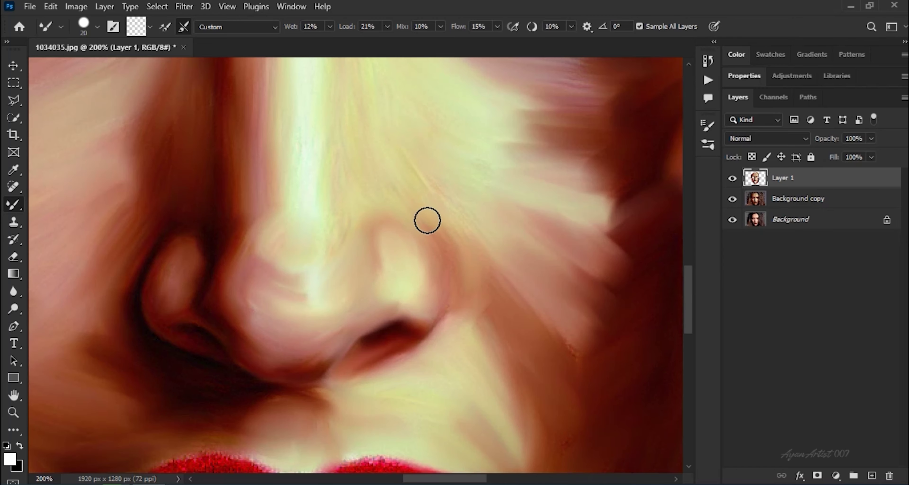
Blend the whole upper lip and its outline with a small Mixer Brush of about 15.
key(ctrl+minus)
key(ctrl+minus)
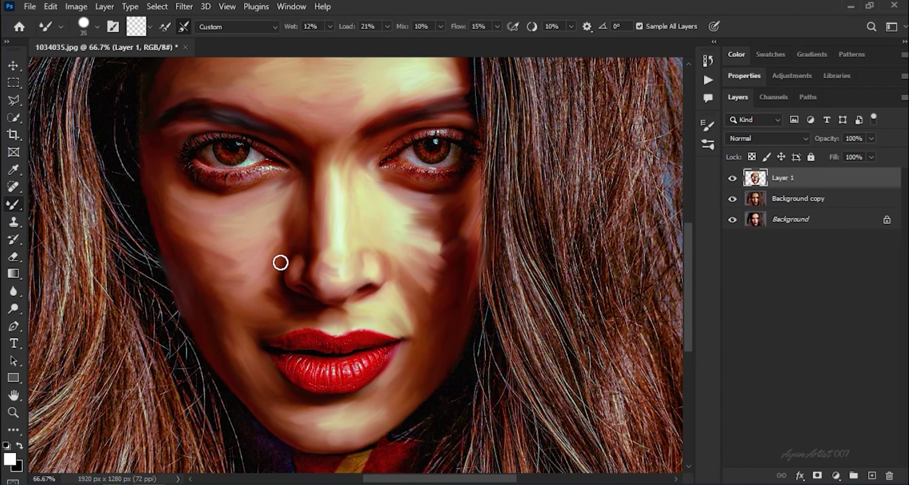
drag(325, 311, 353, 246)
key(ctrl+plus)
key(ctrl+plus)
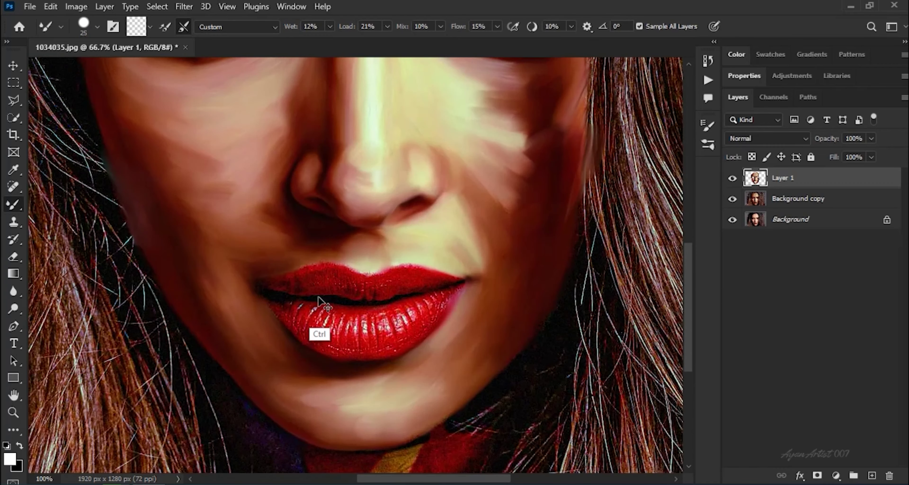
key(bracketleft)
drag(277, 293, 322, 247)
key(bracketleft)
key(bracketleft)
key(bracketleft)
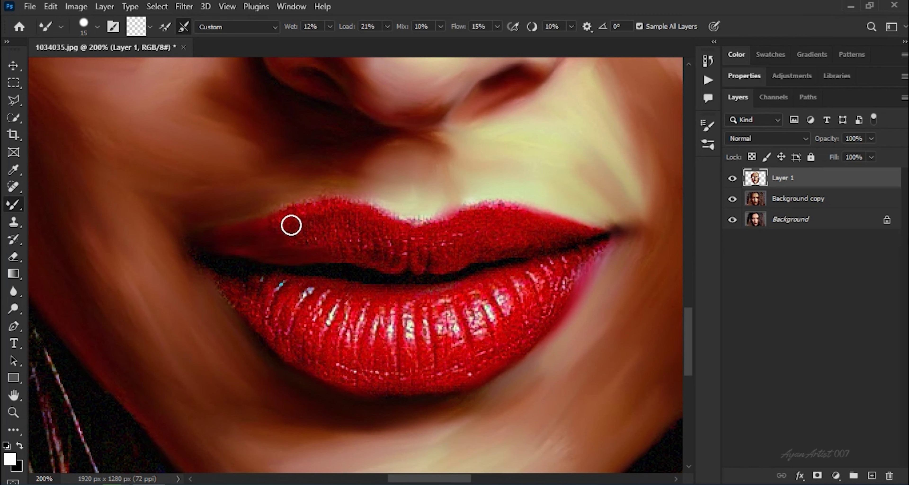
key(bracketright)
mouse_move(363, 207)
mouse_down()
mouse_move(292, 219)
mouse_move(314, 242)
mouse_move(294, 244)
mouse_move(364, 248)
mouse_move(330, 254)
mouse_move(373, 264)
mouse_move(426, 261)
mouse_move(363, 233)
mouse_move(331, 204)
mouse_move(420, 225)
mouse_move(367, 222)
mouse_move(393, 230)
mouse_move(425, 222)
mouse_up()
key(bracketleft)
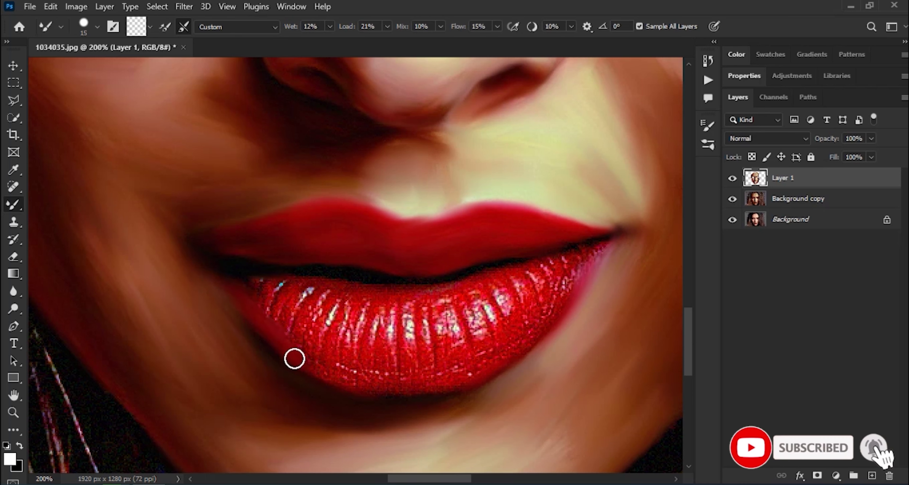
Blend the left half of the lower lip, smoothing its edge and the vertical creases.
drag(322, 355, 326, 359)
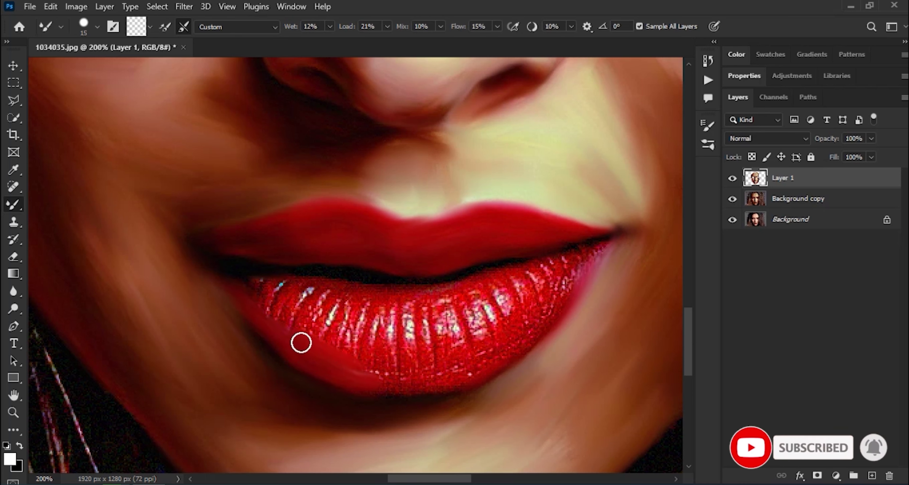
mouse_move(251, 300)
mouse_down()
mouse_move(284, 309)
mouse_move(275, 287)
mouse_move(250, 288)
mouse_move(312, 285)
mouse_move(248, 275)
mouse_move(346, 291)
mouse_move(291, 292)
mouse_move(294, 316)
mouse_up()
mouse_move(360, 350)
mouse_down()
mouse_move(323, 327)
mouse_move(385, 309)
mouse_up()
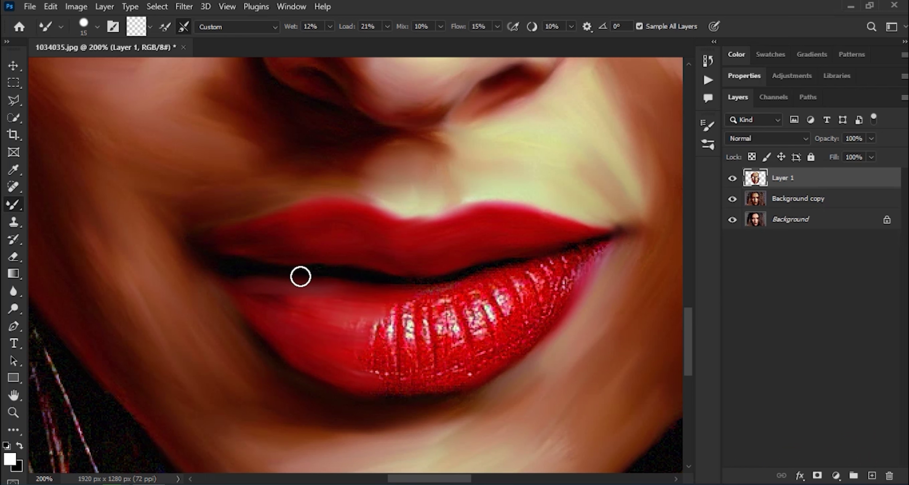
mouse_move(426, 298)
mouse_down()
mouse_move(406, 310)
mouse_move(355, 316)
mouse_move(399, 323)
mouse_move(351, 339)
mouse_move(409, 344)
mouse_move(346, 353)
mouse_move(392, 381)
mouse_up()
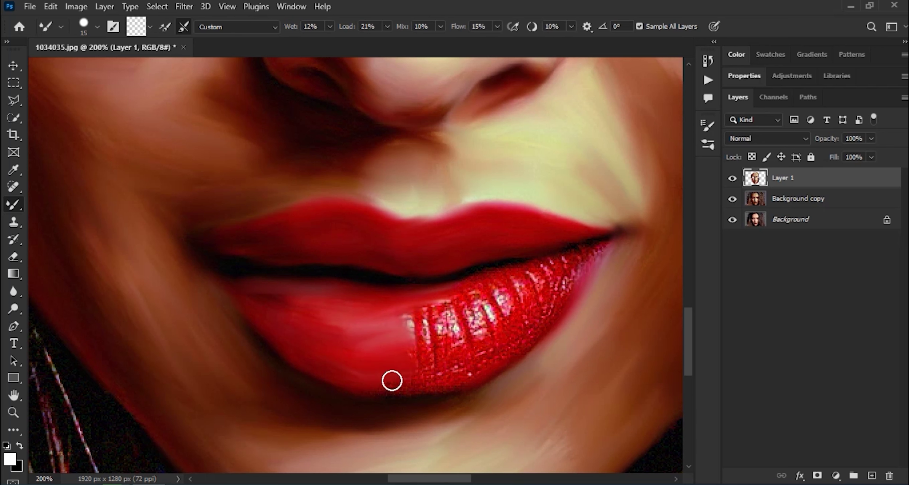
Blend the right half of the lower lip out to the right corner of the mouth.
mouse_move(457, 367)
mouse_down()
mouse_move(418, 372)
mouse_move(392, 347)
mouse_move(434, 331)
mouse_move(418, 339)
mouse_move(397, 330)
mouse_move(409, 315)
mouse_up()
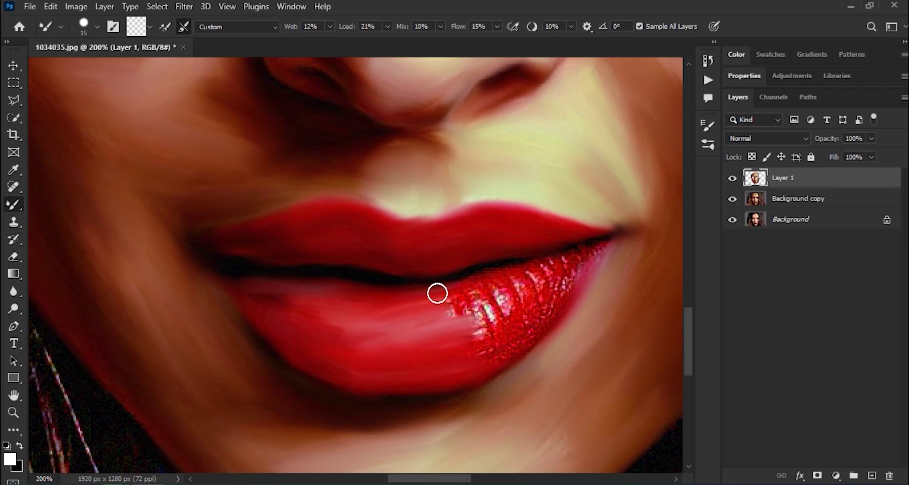
mouse_move(453, 294)
mouse_down()
mouse_move(466, 314)
mouse_move(498, 305)
mouse_move(494, 339)
mouse_move(458, 351)
mouse_move(482, 354)
mouse_up()
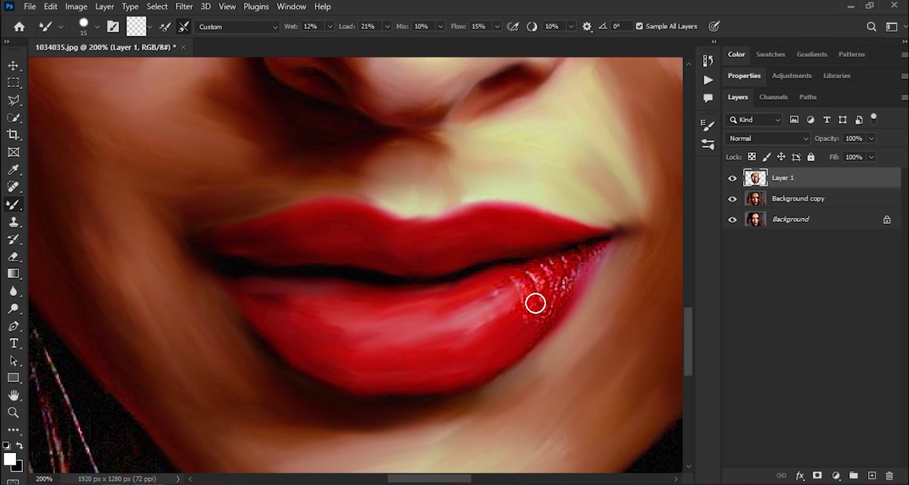
mouse_move(479, 313)
mouse_down()
mouse_move(549, 260)
mouse_move(602, 250)
mouse_move(538, 287)
mouse_move(575, 271)
mouse_move(550, 305)
mouse_up()
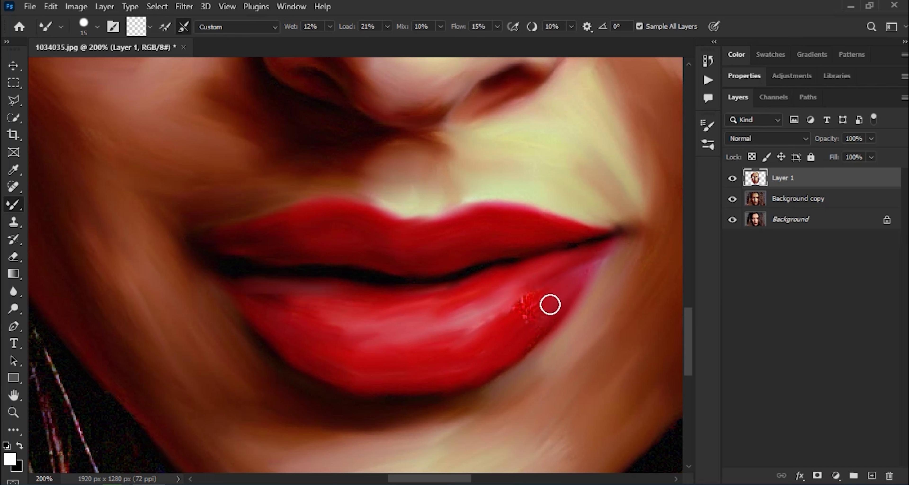
drag(458, 333, 438, 336)
Blend the dark neck area and clothing below the jawline, and set the Mixer Brush Wet value to 100%.
key(ctrl+minus)
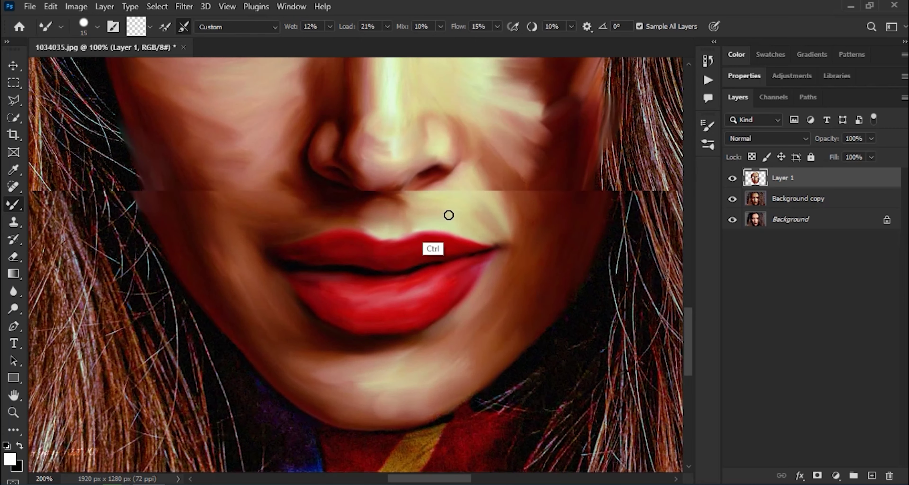
scroll(357, 213, down, 4)
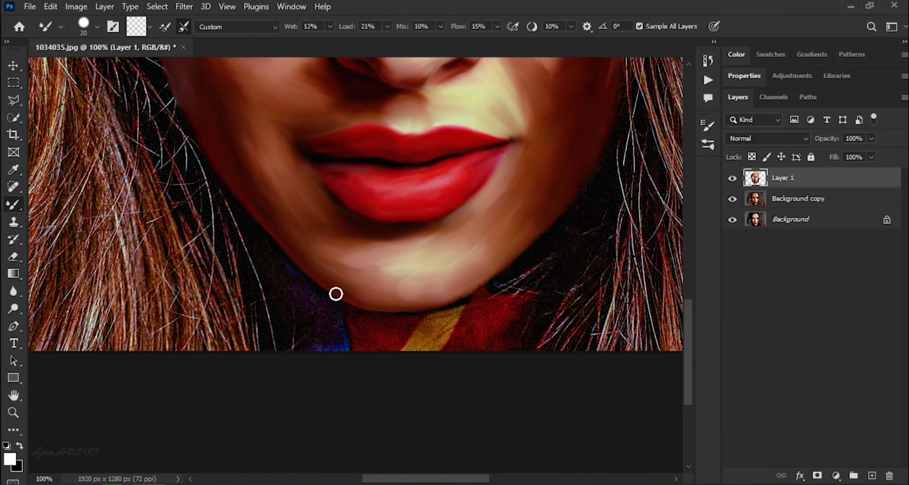
key(bracketleft)
mouse_move(291, 285)
mouse_down()
mouse_move(266, 272)
mouse_move(295, 292)
mouse_move(292, 332)
mouse_move(310, 334)
mouse_move(294, 289)
mouse_move(302, 303)
mouse_move(314, 303)
mouse_move(333, 345)
mouse_move(339, 328)
mouse_move(350, 344)
mouse_move(331, 310)
mouse_move(303, 291)
mouse_move(346, 357)
mouse_move(346, 314)
mouse_move(387, 355)
mouse_move(368, 347)
mouse_move(369, 354)
mouse_move(347, 320)
mouse_move(329, 342)
mouse_move(353, 325)
mouse_move(345, 317)
mouse_move(409, 320)
mouse_move(363, 324)
mouse_move(383, 341)
mouse_move(409, 342)
mouse_move(398, 354)
mouse_move(432, 347)
mouse_move(422, 343)
mouse_move(431, 321)
mouse_move(410, 324)
mouse_move(458, 322)
mouse_move(458, 279)
mouse_move(451, 295)
mouse_move(459, 311)
mouse_move(500, 296)
mouse_move(472, 329)
mouse_move(493, 317)
mouse_move(439, 353)
mouse_move(478, 351)
mouse_move(513, 323)
mouse_move(500, 355)
mouse_move(522, 308)
mouse_move(511, 294)
mouse_move(497, 293)
mouse_move(522, 277)
mouse_move(499, 343)
mouse_move(479, 335)
mouse_move(540, 265)
mouse_move(558, 222)
mouse_up()
key(bracketright)
key(bracketright)
key(space)
key(ctrl+plus)
drag(465, 254, 391, 331)
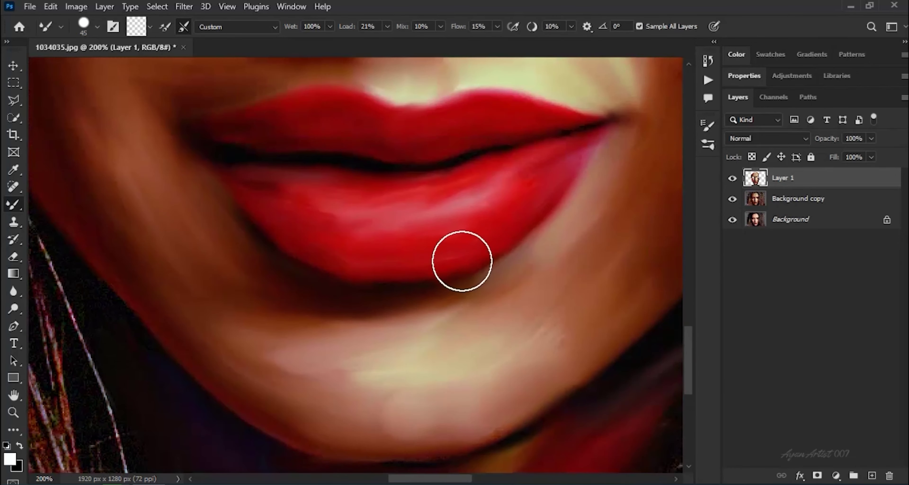
Smooth the forehead skin above the brows with broad Mixer Brush strokes at size 45.
key(ctrl+minus)
key(ctrl+minus)
drag(421, 253, 392, 268)
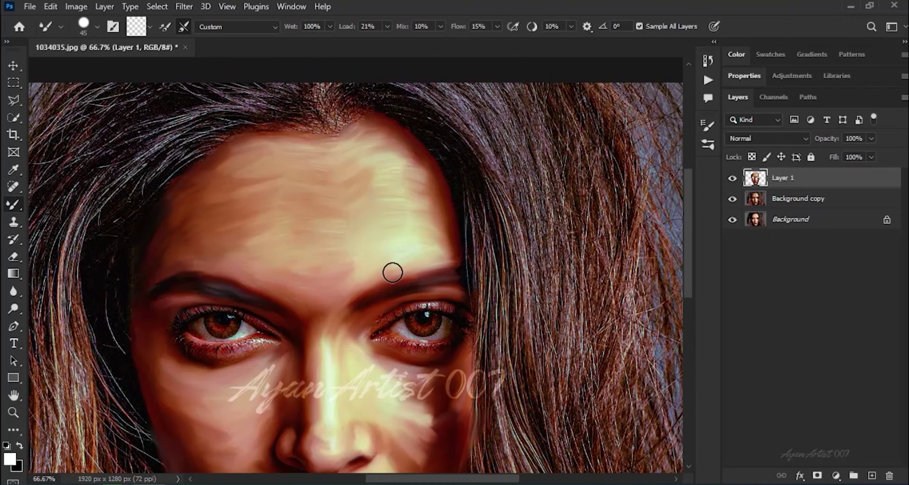
key(ctrl+plus)
key(ctrl+plus)
drag(420, 322, 361, 215)
drag(371, 323, 515, 259)
drag(226, 254, 467, 298)
Reduce the brush size to about 20 and blend the lower eyelid, lower lashes and skin under the left eye.
key(bracketleft)
key(bracketleft)
key(bracketleft)
key(bracketleft)
key(bracketleft)
drag(287, 384, 458, 352)
drag(249, 341, 231, 334)
drag(406, 325, 324, 310)
key(bracketleft)
mouse_move(358, 353)
mouse_down()
mouse_move(242, 329)
mouse_move(272, 339)
mouse_move(218, 310)
mouse_move(261, 314)
mouse_move(224, 281)
mouse_move(247, 299)
mouse_move(301, 313)
mouse_move(307, 320)
mouse_move(284, 326)
mouse_move(315, 336)
mouse_move(303, 314)
mouse_move(391, 327)
mouse_move(416, 309)
mouse_move(376, 312)
mouse_move(426, 315)
mouse_move(390, 344)
mouse_move(447, 313)
mouse_move(486, 308)
mouse_move(434, 337)
mouse_move(507, 303)
mouse_move(549, 320)
mouse_move(507, 255)
mouse_move(543, 312)
mouse_move(524, 292)
mouse_move(418, 299)
mouse_move(460, 288)
mouse_move(407, 301)
mouse_move(440, 277)
mouse_move(295, 303)
mouse_move(334, 278)
mouse_up()
key(bracketright)
drag(235, 293, 200, 278)
drag(164, 366, 167, 400)
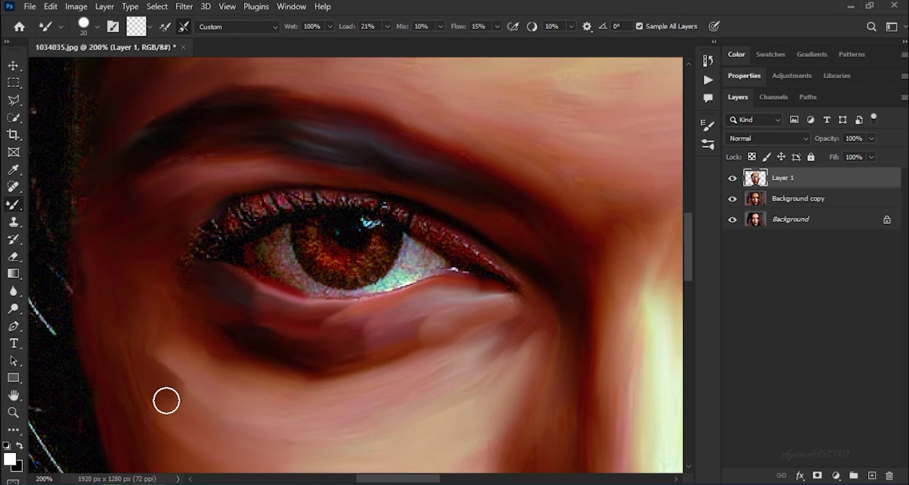
Blend the upper eyelid and lashes of the left eye, reducing the brush size to 15.
mouse_move(217, 250)
mouse_down()
mouse_move(236, 217)
mouse_move(266, 213)
mouse_move(237, 203)
mouse_move(343, 197)
mouse_move(395, 207)
mouse_move(510, 280)
mouse_move(522, 303)
mouse_move(414, 321)
mouse_move(451, 318)
mouse_move(418, 331)
mouse_move(297, 323)
mouse_move(349, 325)
mouse_move(284, 333)
mouse_move(195, 311)
mouse_move(246, 258)
mouse_move(140, 351)
mouse_move(239, 247)
mouse_move(260, 248)
mouse_move(234, 259)
mouse_move(272, 278)
mouse_move(288, 243)
mouse_move(262, 244)
mouse_move(278, 235)
mouse_move(281, 257)
mouse_move(320, 286)
mouse_move(291, 251)
mouse_up()
key(bracketleft)
key(bracketleft)
key(bracketright)
Undo the last strokes and blend the white of the left eye on both sides of the iris.
key(ctrl+z)
key(ctrl+z)
key(ctrl+z)
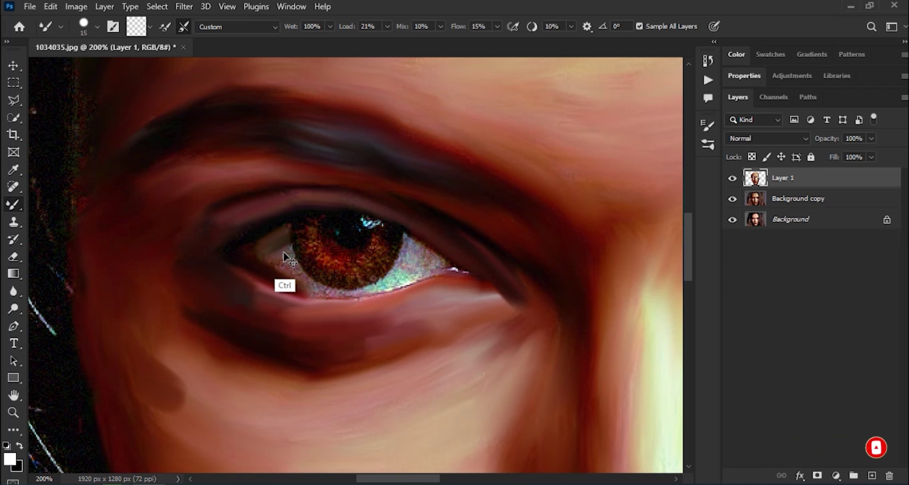
mouse_move(288, 267)
mouse_down()
mouse_move(285, 232)
mouse_move(272, 238)
mouse_move(273, 254)
mouse_move(288, 241)
mouse_move(269, 235)
mouse_move(281, 269)
mouse_move(260, 249)
mouse_move(267, 241)
mouse_move(244, 237)
mouse_up()
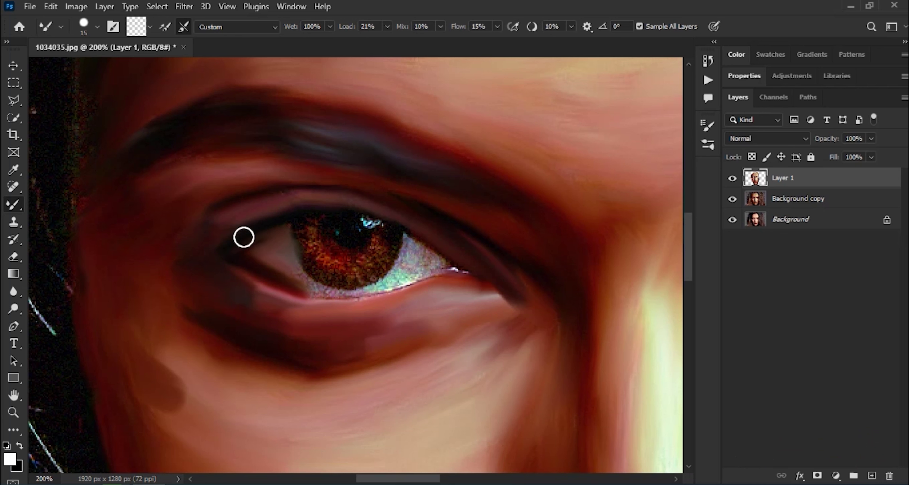
mouse_move(284, 271)
mouse_down()
mouse_move(311, 288)
mouse_move(357, 294)
mouse_move(371, 292)
mouse_move(342, 291)
mouse_move(456, 268)
mouse_move(426, 262)
mouse_move(407, 239)
mouse_move(416, 258)
mouse_move(441, 270)
mouse_move(409, 247)
mouse_up()
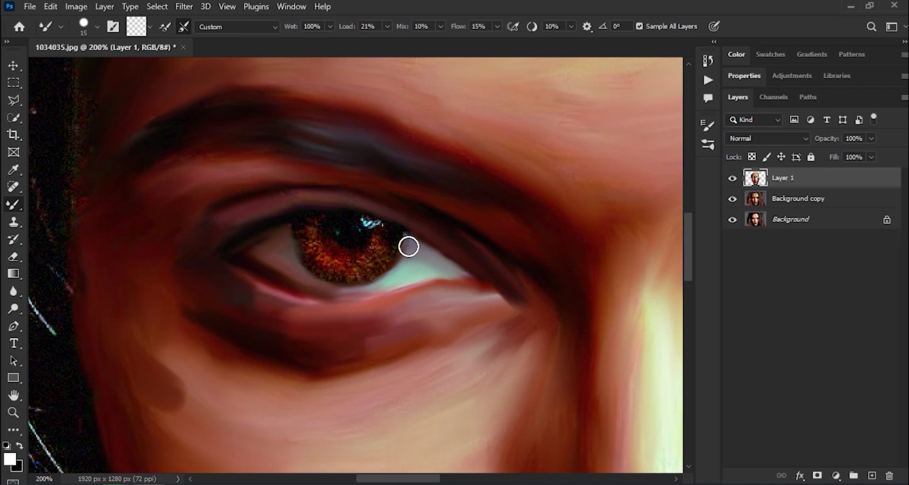
Blend the iris, pupil and catchlight of the left eye with small circular Mixer Brush strokes.
drag(375, 271, 321, 270)
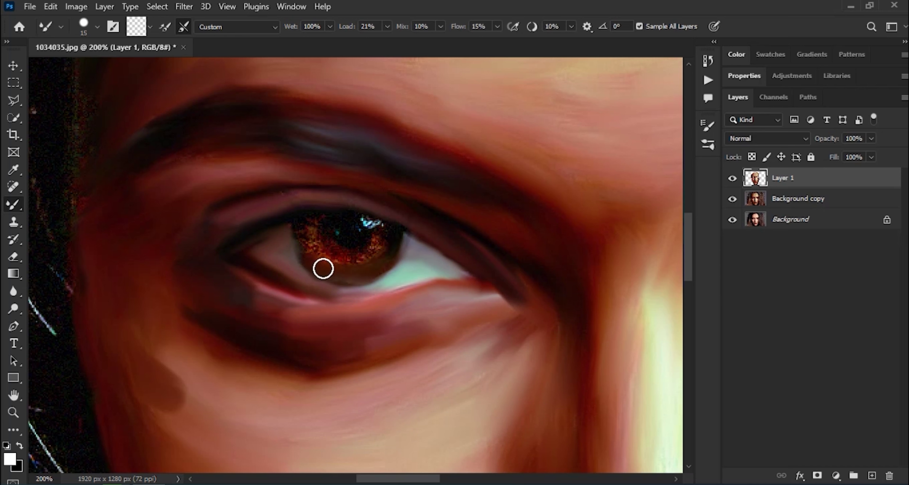
mouse_move(335, 258)
mouse_down()
mouse_move(375, 242)
mouse_move(367, 239)
mouse_move(393, 259)
mouse_move(369, 279)
mouse_move(296, 252)
mouse_move(348, 222)
mouse_up()
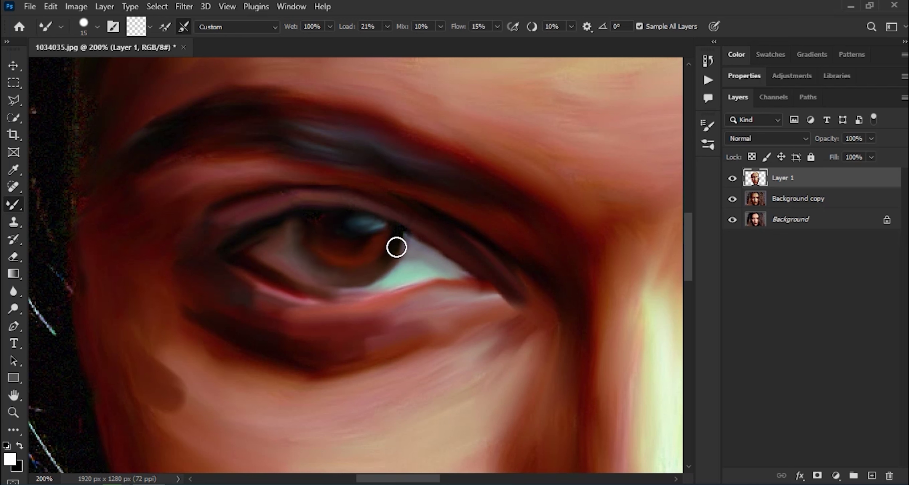
mouse_move(334, 282)
mouse_down()
mouse_move(378, 235)
mouse_move(360, 264)
mouse_move(256, 282)
mouse_up()
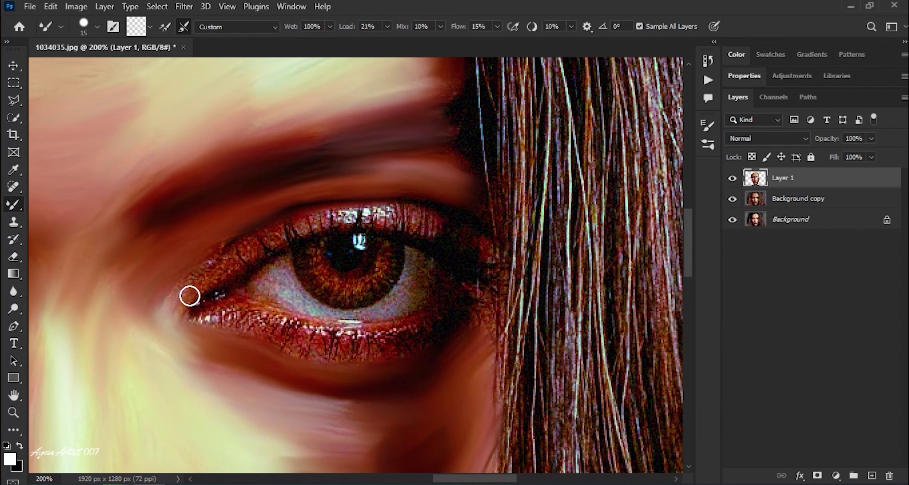
Blend the upper eyelid, inner corner, lash line and lower lashes of the right eye at brush size 15.
mouse_move(189, 296)
mouse_down()
mouse_move(170, 300)
mouse_move(246, 237)
mouse_move(225, 270)
mouse_up()
mouse_move(288, 227)
mouse_down()
mouse_move(256, 248)
mouse_move(335, 216)
mouse_move(288, 223)
mouse_move(437, 225)
mouse_up()
mouse_move(417, 217)
mouse_down()
mouse_move(443, 228)
mouse_move(416, 209)
mouse_move(367, 204)
mouse_move(444, 206)
mouse_move(451, 222)
mouse_move(430, 219)
mouse_move(465, 238)
mouse_up()
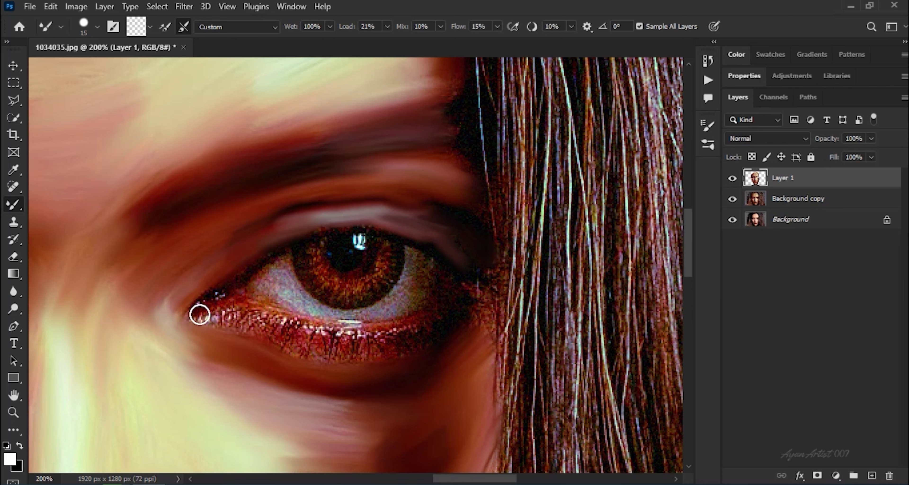
drag(196, 312, 237, 285)
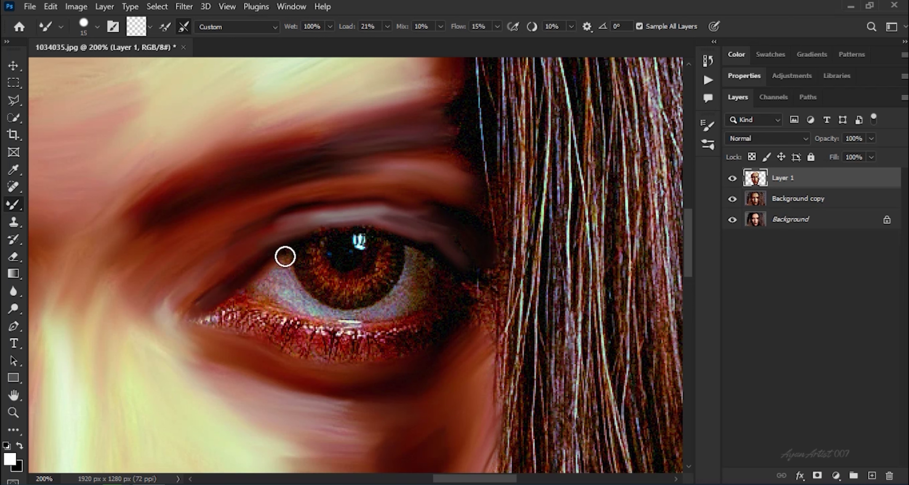
mouse_move(199, 310)
mouse_down()
mouse_move(311, 336)
mouse_move(296, 343)
mouse_move(301, 348)
mouse_move(270, 342)
mouse_move(287, 349)
mouse_move(332, 354)
mouse_move(323, 332)
mouse_move(283, 323)
mouse_move(363, 333)
mouse_move(299, 315)
mouse_move(342, 343)
mouse_move(376, 340)
mouse_move(367, 332)
mouse_move(339, 358)
mouse_move(304, 355)
mouse_move(377, 352)
mouse_move(413, 329)
mouse_move(388, 354)
mouse_up()
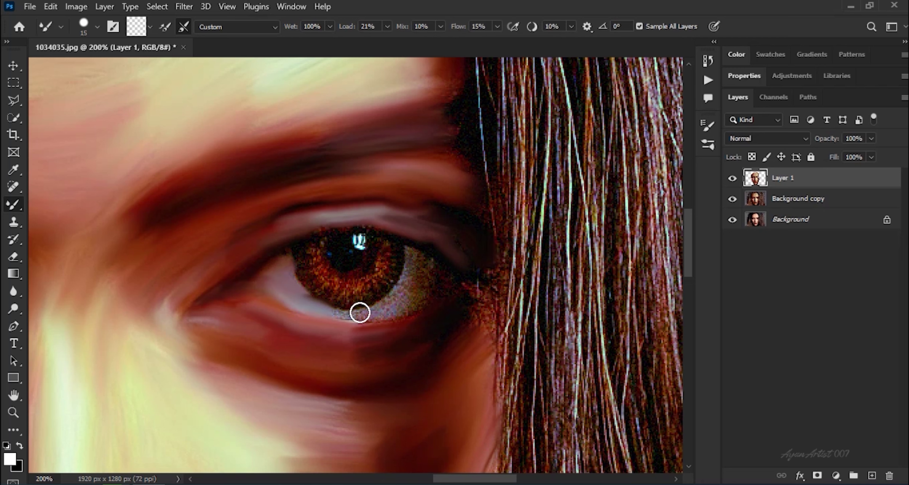
Blend the right eye's white, iris and catchlight, undoing stray strokes, and smooth the outer end of its eyebrow.
mouse_move(381, 306)
mouse_down()
mouse_move(382, 318)
mouse_move(422, 296)
mouse_move(392, 294)
mouse_move(411, 263)
mouse_up()
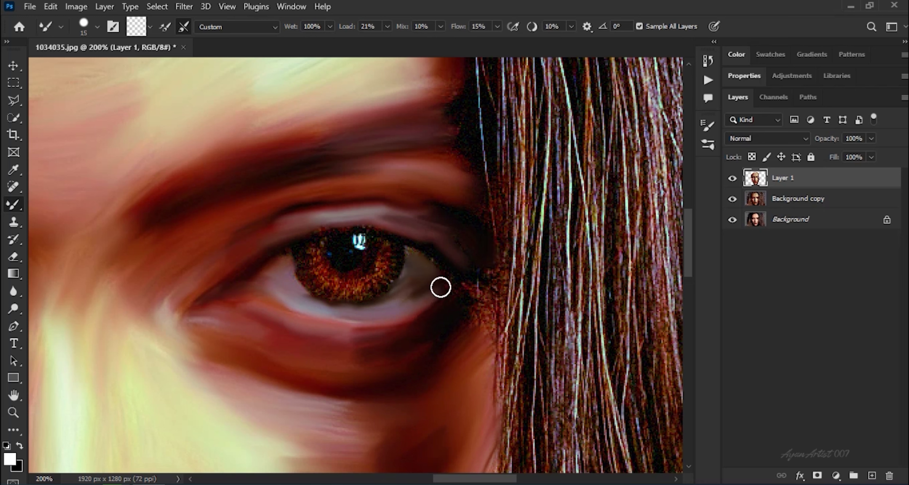
key(ctrl+z)
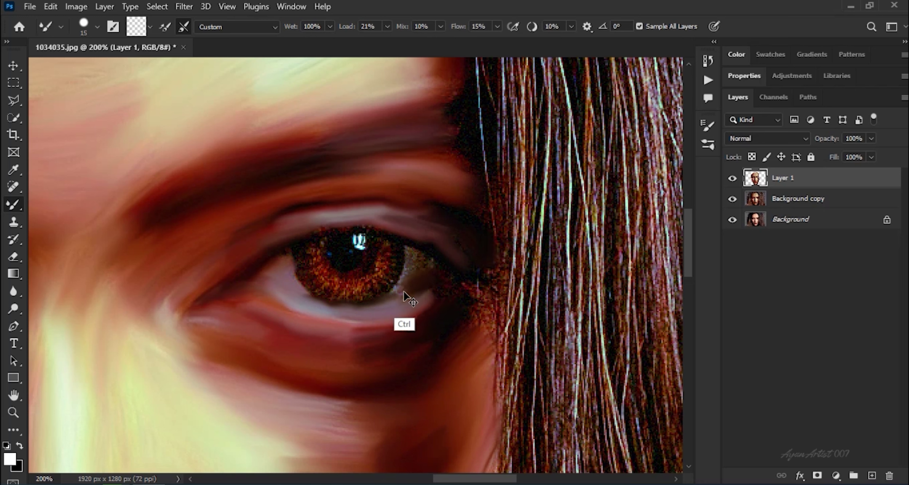
drag(416, 270, 403, 280)
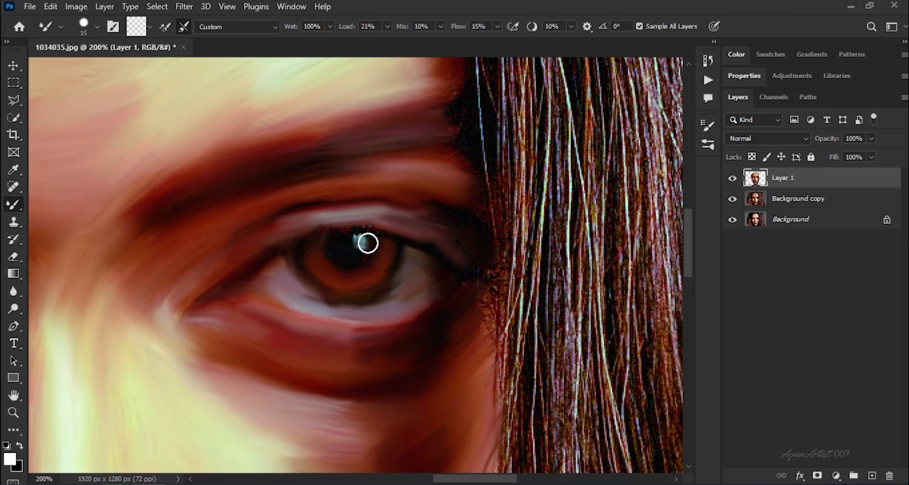
key(ctrl+z)
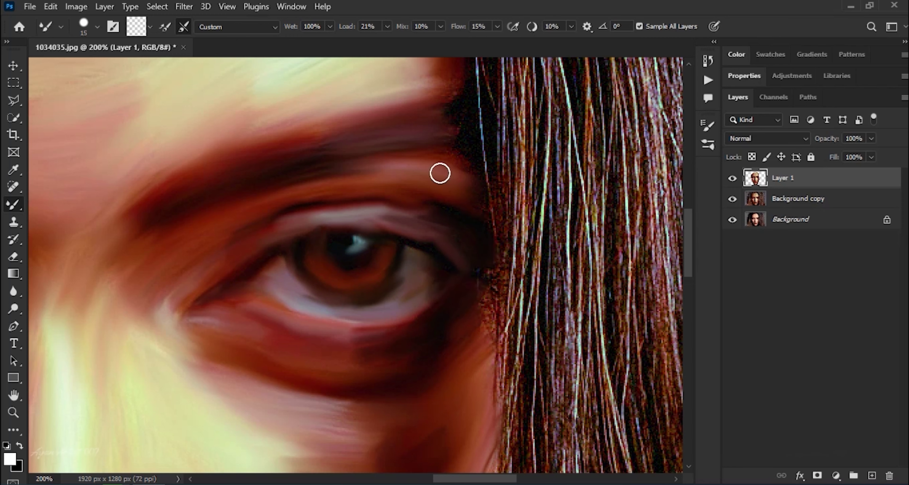
scroll(447, 149, up, 3)
drag(463, 173, 458, 145)
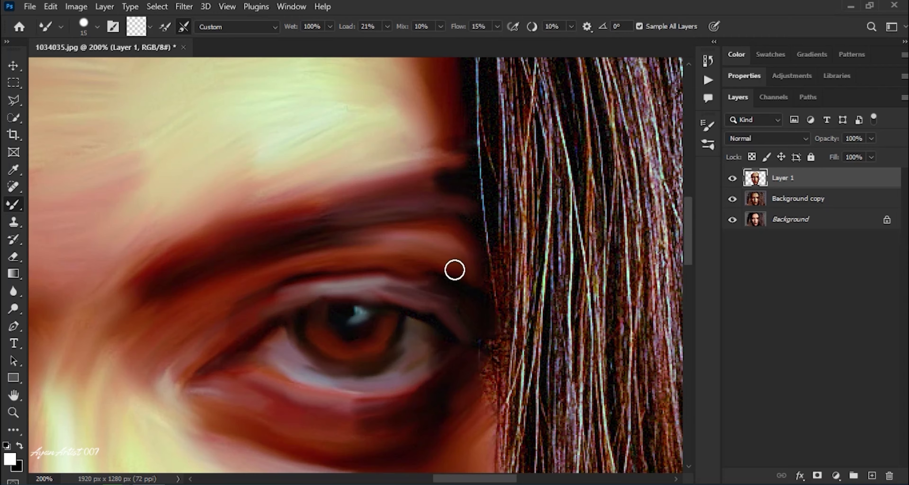
Enlarge the brush to 60 and blend the hairline around the forehead, from the left temple over the parting to the right temple.
key(ctrl+minus)
key(ctrl+minus)
drag(290, 356, 334, 328)
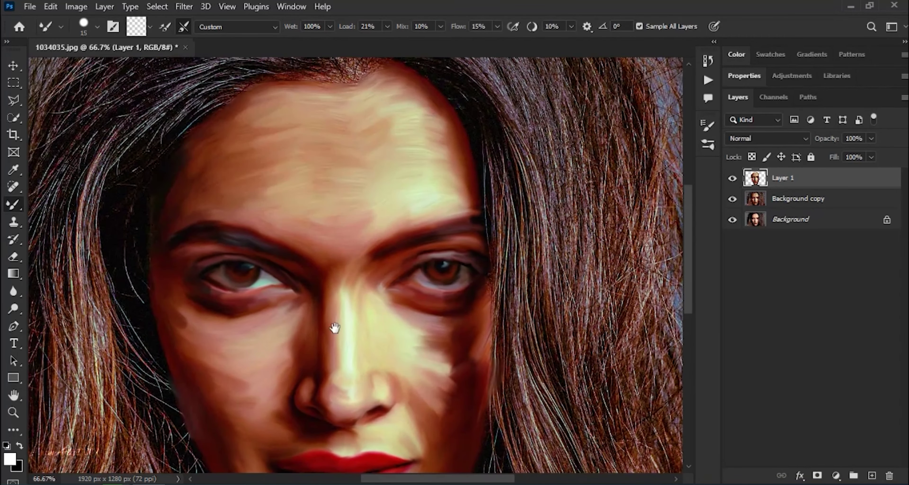
drag(298, 251, 318, 325)
mouse_move(219, 184)
mouse_down()
mouse_move(250, 164)
mouse_move(204, 189)
mouse_move(239, 164)
mouse_move(360, 150)
mouse_move(356, 129)
mouse_move(363, 145)
mouse_move(379, 148)
mouse_move(389, 138)
mouse_move(365, 117)
mouse_move(385, 132)
mouse_move(398, 122)
mouse_move(386, 137)
mouse_move(406, 128)
mouse_move(368, 113)
mouse_move(384, 108)
mouse_move(328, 121)
mouse_move(357, 103)
mouse_up()
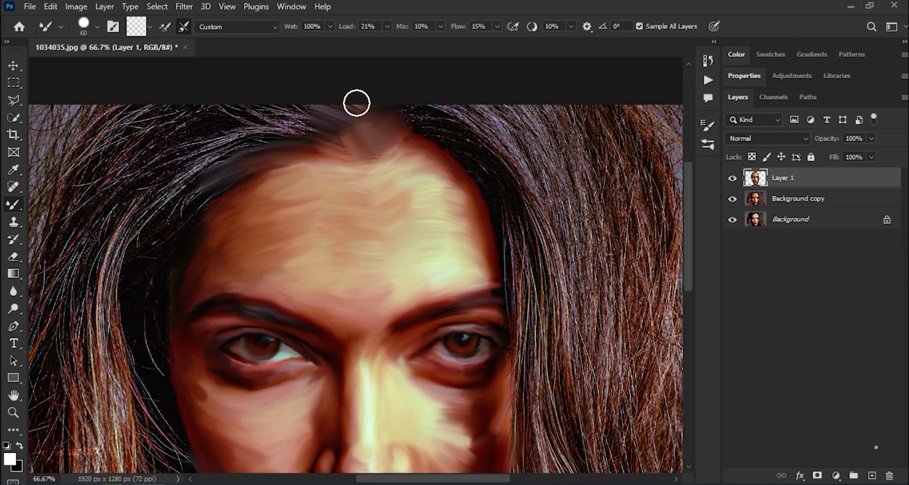
drag(350, 133, 361, 146)
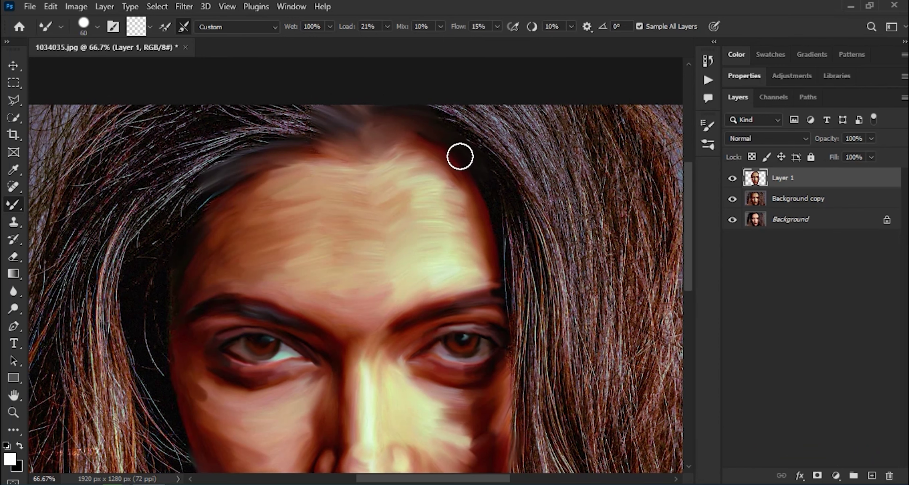
drag(487, 188, 506, 246)
Paint over the hair above and left of the forehead along its strands, continuing down the dark strip beside the left eye.
drag(162, 163, 243, 141)
mouse_move(164, 149)
mouse_down()
mouse_move(201, 133)
mouse_move(159, 165)
mouse_move(208, 136)
mouse_move(263, 129)
mouse_move(246, 133)
mouse_move(292, 135)
mouse_move(205, 157)
mouse_move(226, 146)
mouse_move(205, 166)
mouse_up()
mouse_move(317, 136)
mouse_down()
mouse_move(297, 133)
mouse_move(372, 150)
mouse_move(338, 139)
mouse_move(373, 133)
mouse_move(402, 140)
mouse_move(385, 153)
mouse_move(337, 152)
mouse_move(382, 165)
mouse_move(363, 173)
mouse_move(316, 165)
mouse_move(339, 163)
mouse_move(295, 175)
mouse_move(259, 157)
mouse_move(318, 147)
mouse_move(212, 177)
mouse_move(297, 172)
mouse_up()
drag(154, 219, 191, 181)
mouse_move(189, 145)
mouse_down()
mouse_move(162, 188)
mouse_move(224, 149)
mouse_move(188, 194)
mouse_move(194, 200)
mouse_move(242, 159)
mouse_move(206, 204)
mouse_move(268, 153)
mouse_move(235, 196)
mouse_move(340, 140)
mouse_move(262, 187)
mouse_move(291, 179)
mouse_move(260, 207)
mouse_move(318, 180)
mouse_move(267, 214)
mouse_move(251, 239)
mouse_move(276, 221)
mouse_up()
mouse_move(265, 271)
mouse_down()
mouse_move(260, 336)
mouse_move(254, 321)
mouse_move(263, 338)
mouse_up()
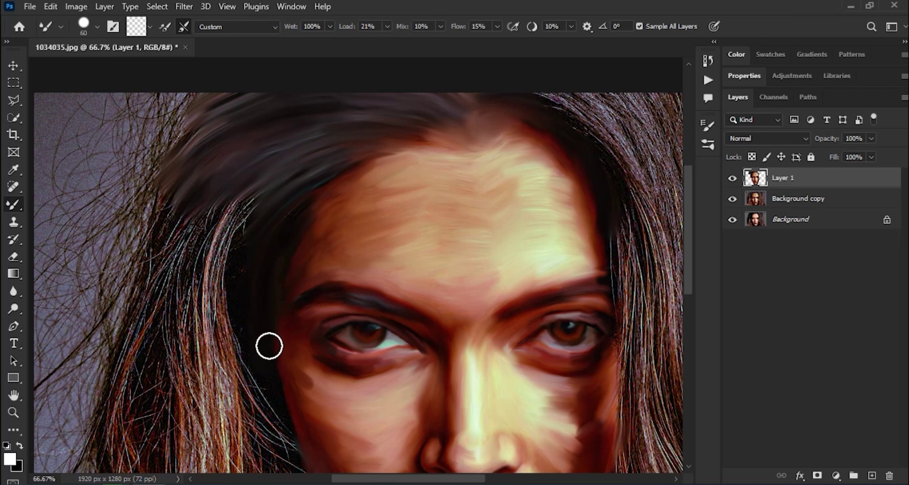
Blend the dark hair along the left side of the face, following the cheek and jaw down to the image's bottom edge.
mouse_move(224, 245)
mouse_down()
mouse_move(231, 229)
mouse_move(219, 201)
mouse_move(156, 219)
mouse_move(235, 185)
mouse_move(183, 219)
mouse_move(197, 172)
mouse_up()
mouse_move(268, 153)
mouse_down()
mouse_move(232, 186)
mouse_move(233, 284)
mouse_up()
mouse_move(225, 251)
mouse_down()
mouse_move(227, 231)
mouse_move(234, 299)
mouse_move(226, 218)
mouse_up()
mouse_move(226, 218)
mouse_down()
mouse_move(230, 289)
mouse_move(214, 208)
mouse_move(227, 217)
mouse_move(240, 243)
mouse_move(212, 190)
mouse_move(166, 172)
mouse_move(208, 153)
mouse_move(183, 169)
mouse_move(235, 208)
mouse_up()
drag(218, 267, 225, 307)
drag(217, 267, 196, 165)
mouse_move(197, 227)
mouse_down()
mouse_move(240, 280)
mouse_move(219, 240)
mouse_move(233, 294)
mouse_move(169, 172)
mouse_move(216, 299)
mouse_up()
drag(211, 260, 184, 159)
mouse_move(190, 187)
mouse_down()
mouse_move(201, 229)
mouse_move(224, 248)
mouse_up()
drag(194, 207, 218, 217)
mouse_move(246, 261)
mouse_down()
mouse_move(218, 196)
mouse_move(231, 251)
mouse_move(253, 288)
mouse_move(230, 241)
mouse_up()
mouse_move(255, 292)
mouse_down()
mouse_move(225, 227)
mouse_move(265, 294)
mouse_move(260, 280)
mouse_move(272, 324)
mouse_move(281, 312)
mouse_up()
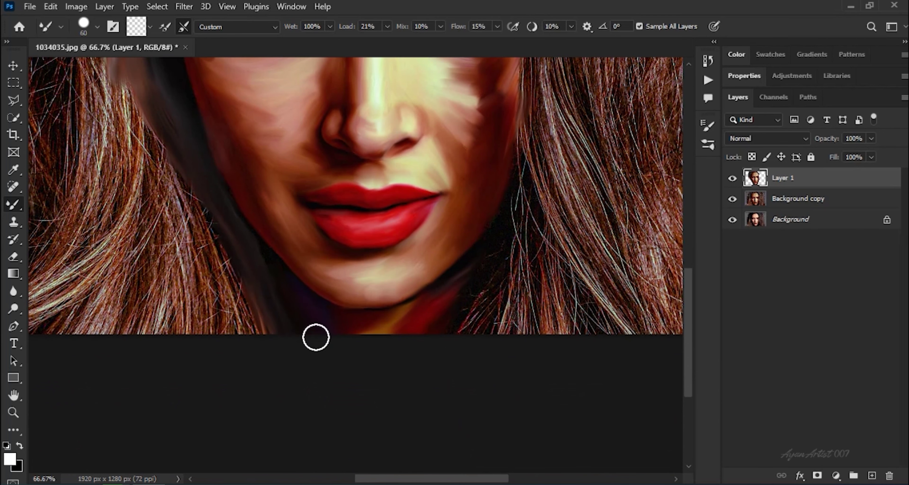
Blend the lower-left hair beside the mouth and jaw with long strokes following the flow of the strands.
mouse_move(164, 176)
mouse_down()
mouse_move(193, 228)
mouse_move(180, 188)
mouse_move(188, 242)
mouse_move(209, 239)
mouse_up()
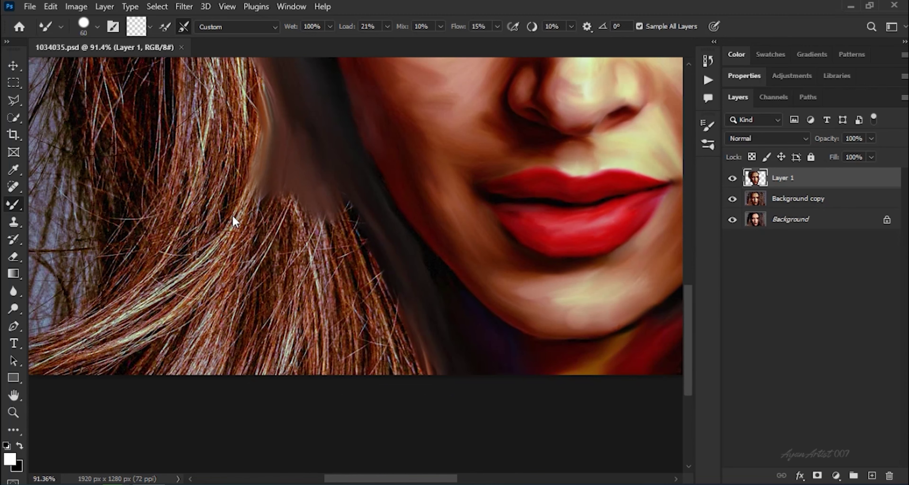
mouse_move(317, 205)
mouse_down()
mouse_move(351, 235)
mouse_move(351, 265)
mouse_move(376, 256)
mouse_move(407, 371)
mouse_move(377, 354)
mouse_move(340, 392)
mouse_move(416, 380)
mouse_move(357, 353)
mouse_move(312, 228)
mouse_move(324, 295)
mouse_move(304, 367)
mouse_move(262, 367)
mouse_move(219, 320)
mouse_move(231, 312)
mouse_move(282, 352)
mouse_move(259, 377)
mouse_up()
drag(146, 279, 240, 258)
mouse_move(144, 324)
mouse_down()
mouse_move(85, 349)
mouse_move(202, 318)
mouse_move(112, 326)
mouse_move(179, 322)
mouse_move(161, 345)
mouse_move(83, 368)
mouse_move(221, 331)
mouse_move(271, 344)
mouse_move(270, 372)
mouse_move(184, 305)
mouse_up()
mouse_move(284, 236)
mouse_down()
mouse_move(241, 296)
mouse_move(241, 288)
mouse_up()
drag(259, 315, 163, 388)
mouse_move(222, 310)
mouse_down()
mouse_move(200, 324)
mouse_move(233, 258)
mouse_move(280, 257)
mouse_move(300, 219)
mouse_move(318, 245)
mouse_move(325, 312)
mouse_move(339, 312)
mouse_move(296, 323)
mouse_move(330, 319)
mouse_up()
Smooth the remaining hair strands left of the face, from the forehead down past the cheek, with strokes along their direction.
scroll(287, 237, down, 2)
drag(256, 173, 240, 234)
drag(255, 287, 235, 306)
mouse_move(231, 311)
mouse_down()
mouse_move(219, 346)
mouse_move(240, 347)
mouse_up()
drag(270, 273, 268, 314)
mouse_move(270, 259)
mouse_down()
mouse_move(280, 247)
mouse_move(280, 266)
mouse_move(262, 185)
mouse_move(288, 258)
mouse_move(280, 363)
mouse_move(280, 346)
mouse_move(231, 251)
mouse_move(252, 280)
mouse_up()
drag(197, 221, 205, 304)
mouse_move(214, 227)
mouse_down()
mouse_move(249, 304)
mouse_move(209, 221)
mouse_move(217, 298)
mouse_move(197, 240)
mouse_move(205, 353)
mouse_move(239, 329)
mouse_move(225, 172)
mouse_move(215, 316)
mouse_up()
drag(200, 279, 226, 225)
Enlarge the brush to 90 and blend the outer edge of the hair on the left side.
key(bracketright)
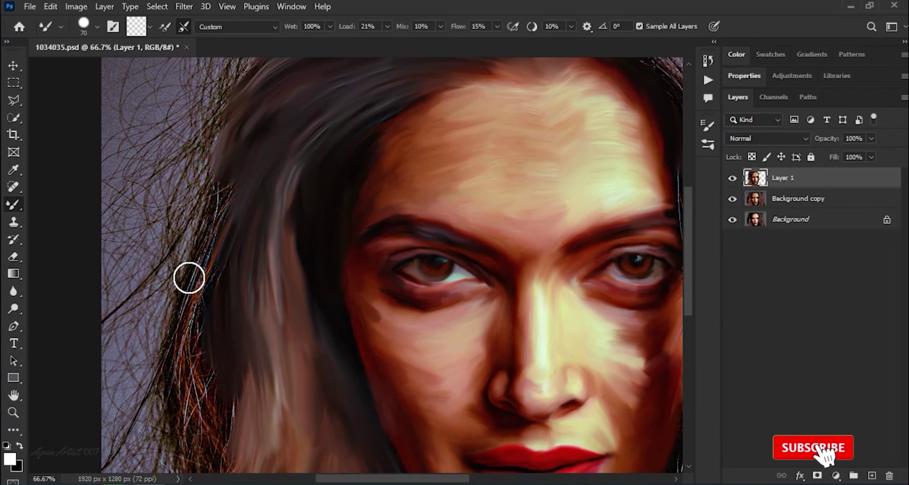
key(bracketright)
key(bracketright)
drag(209, 295, 233, 204)
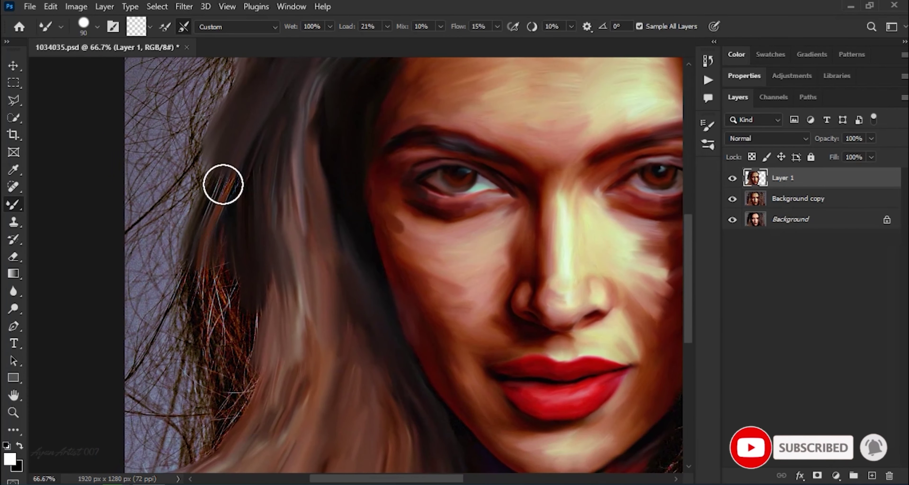